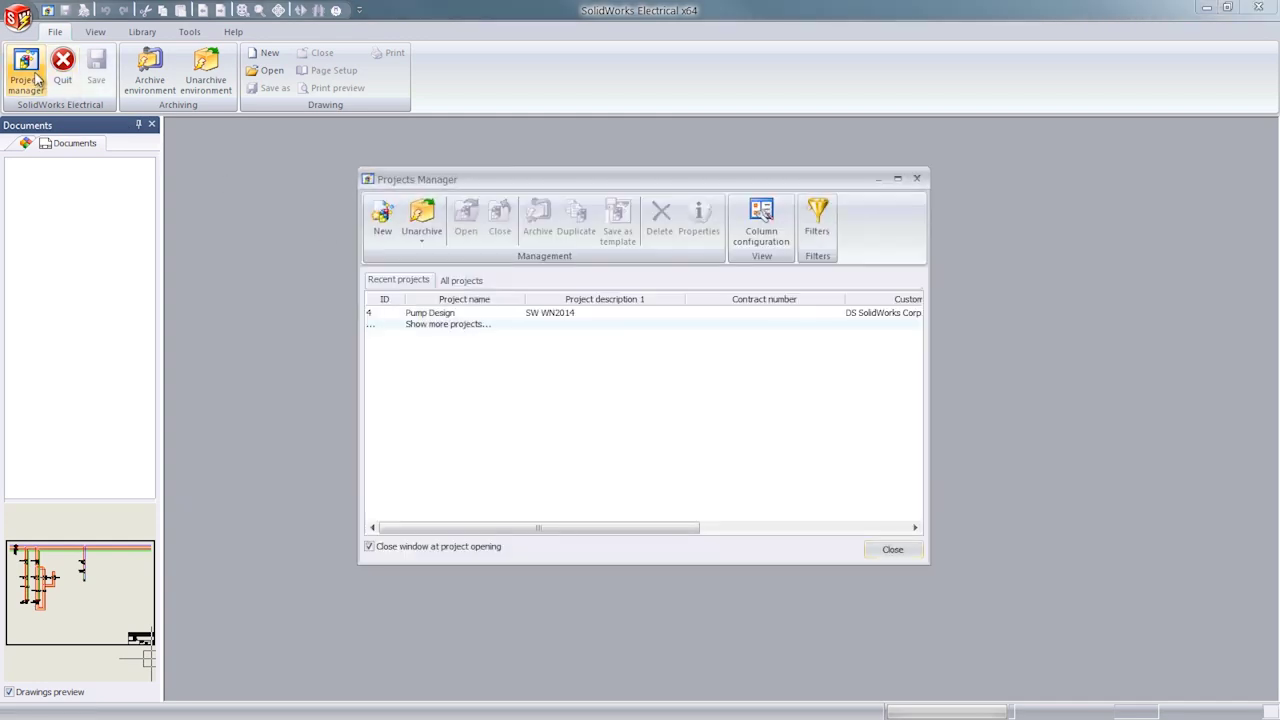
Step: Filter all projects by the name '2014' and open SolidWorks What's New 2014
click(461, 281)
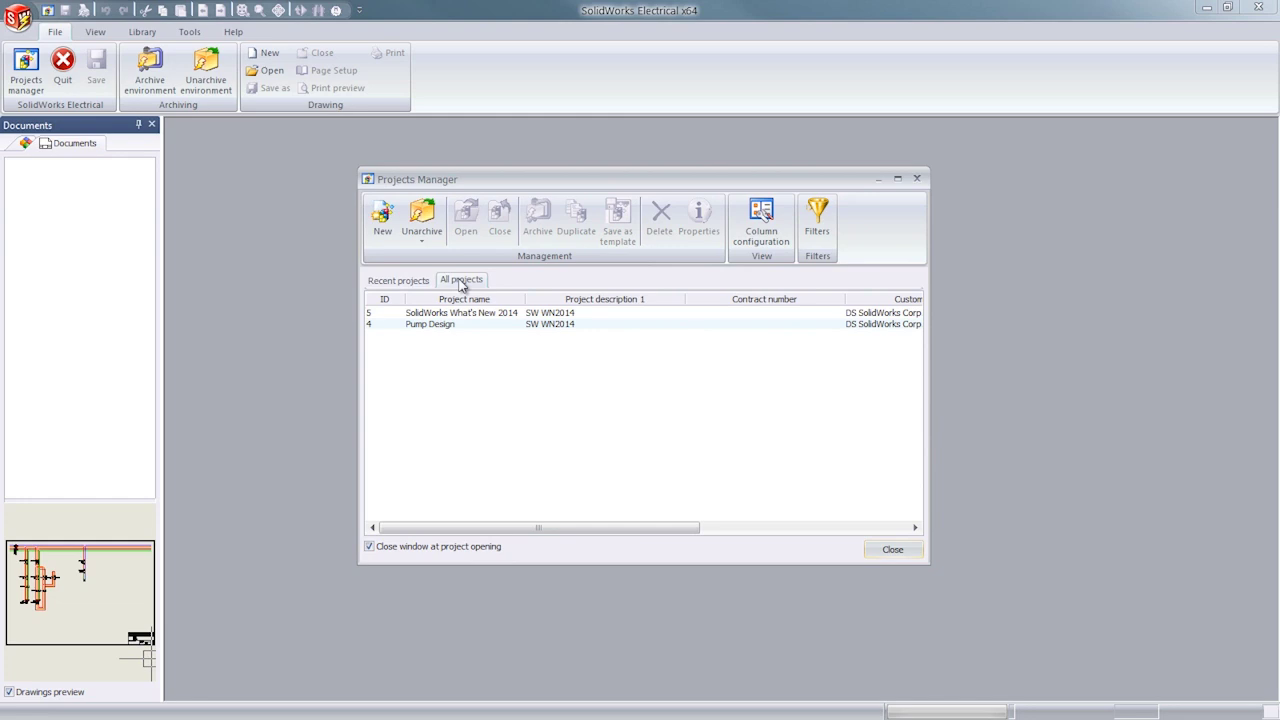
click(817, 220)
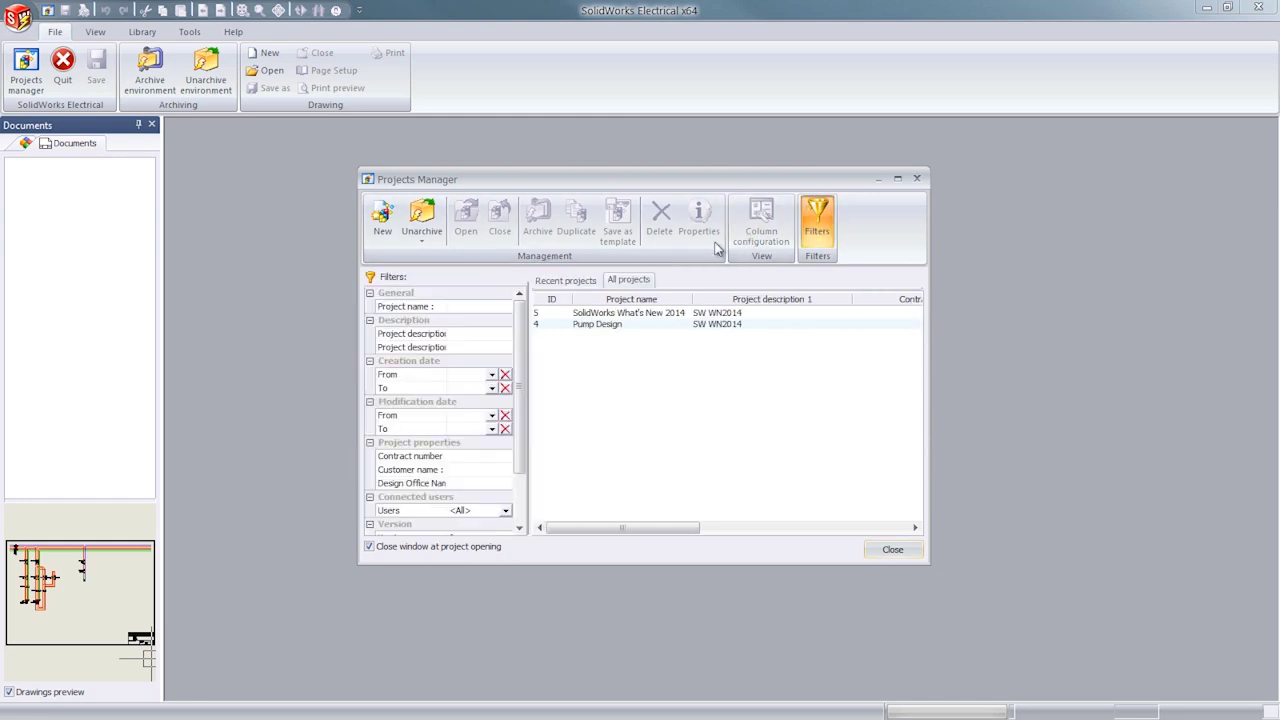
mouse_move(518, 312)
mouse_down()
mouse_move(518, 380)
mouse_move(512, 308)
mouse_up()
click(466, 310)
text(2014)
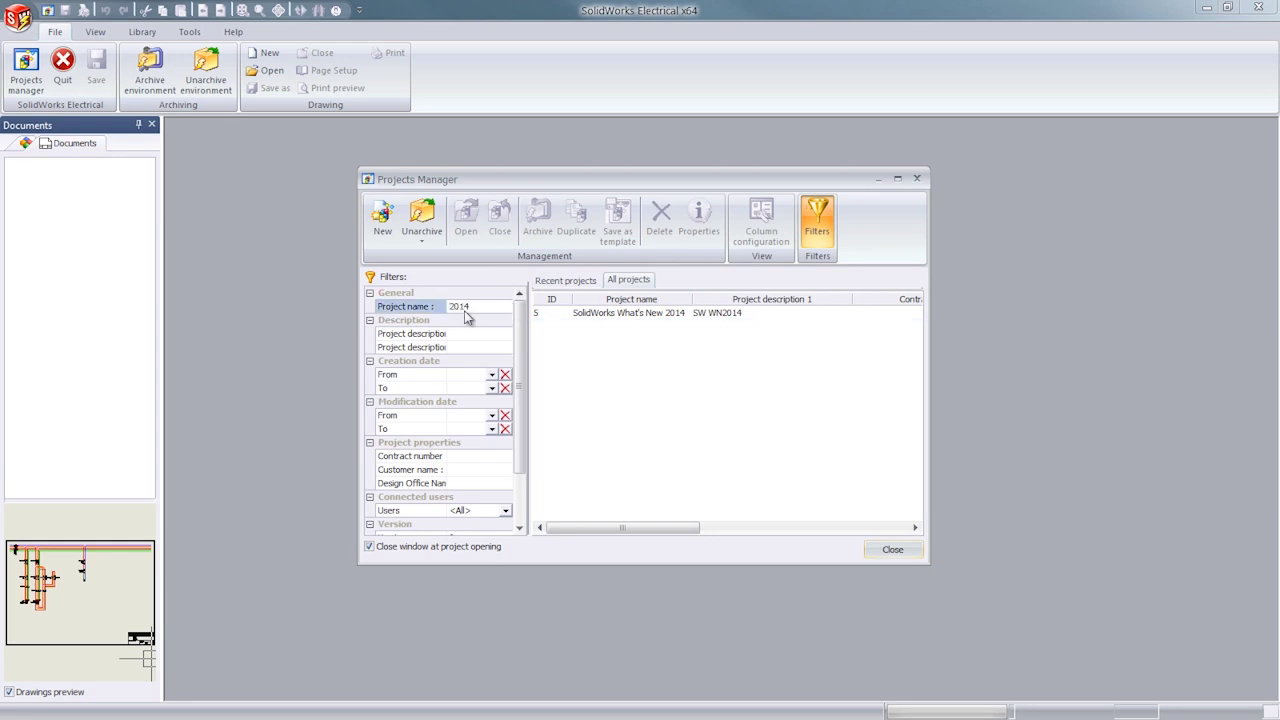
double_click(595, 313)
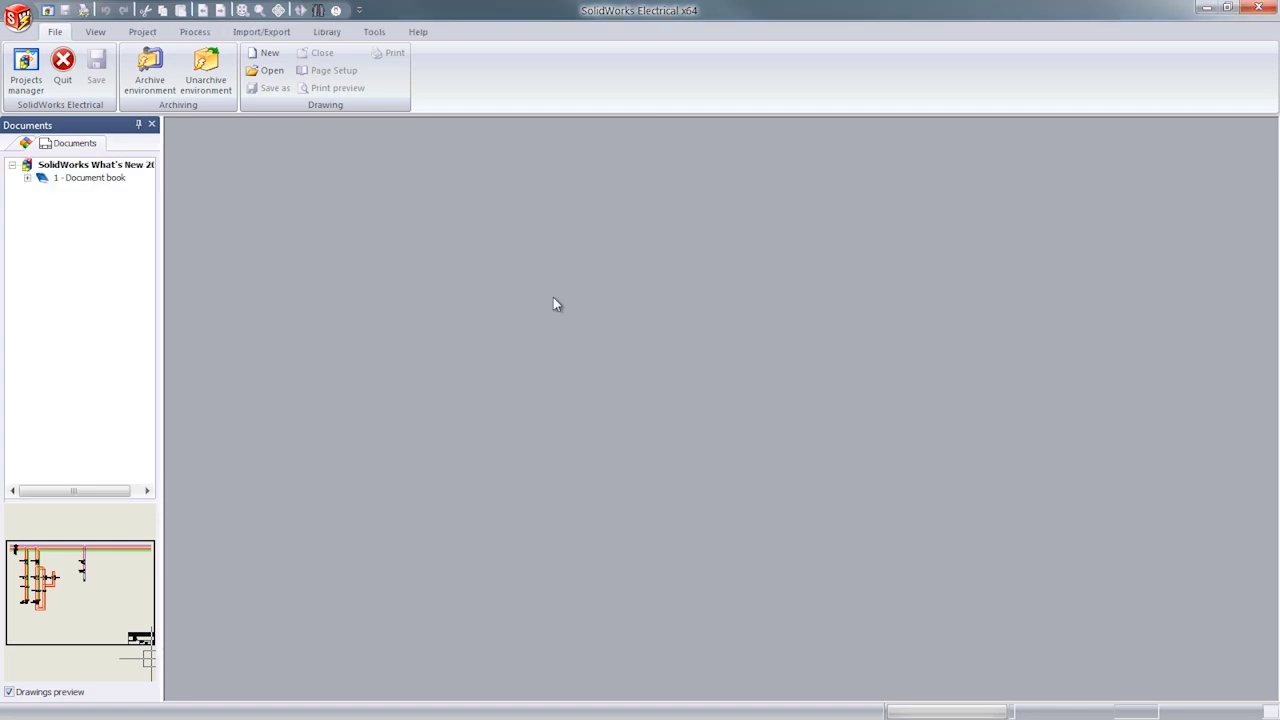
Step: Under Document book > 10 - Schematics, open 10 - Power Circuit and 15 - Single Line Diagram
click(27, 178)
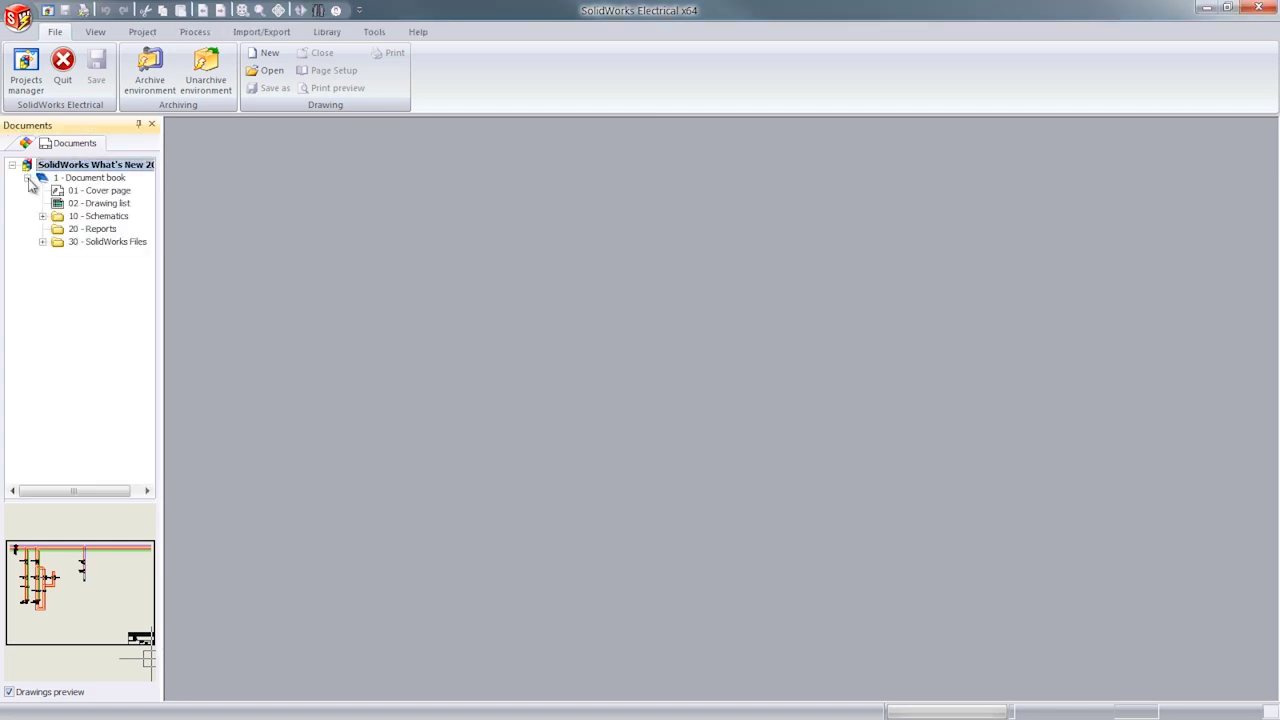
click(42, 216)
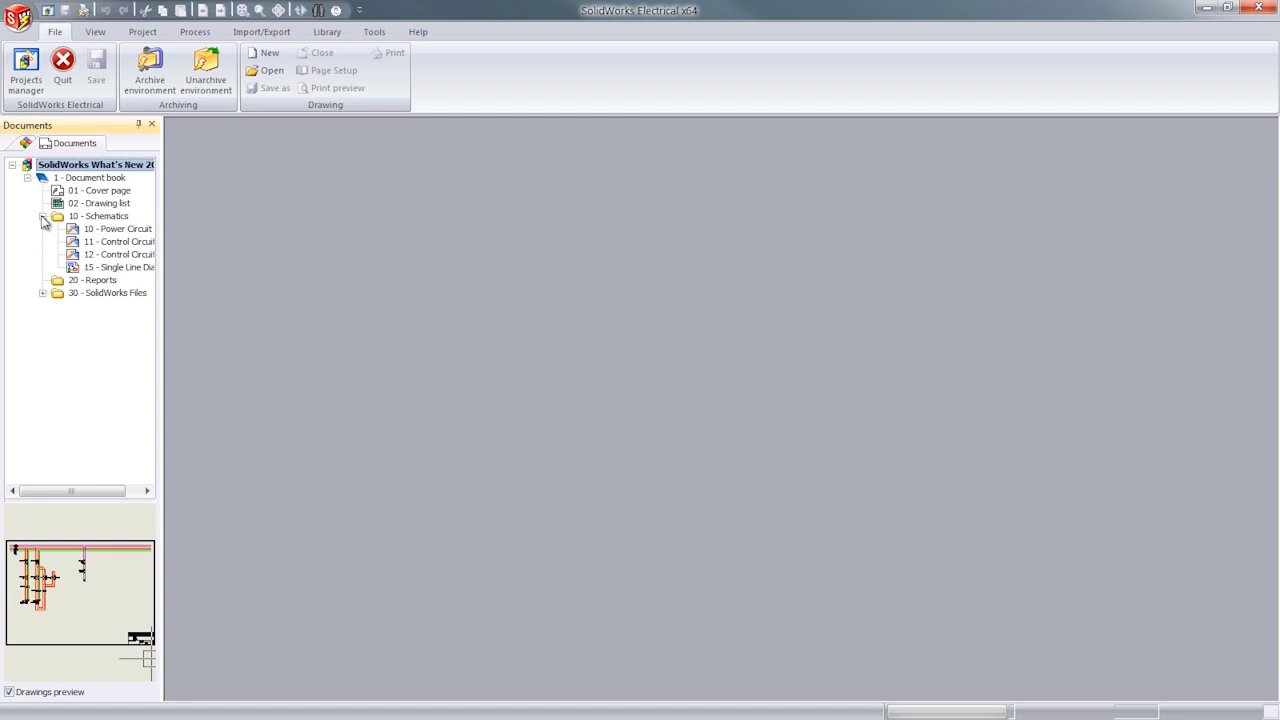
click(110, 229)
double_click(110, 229)
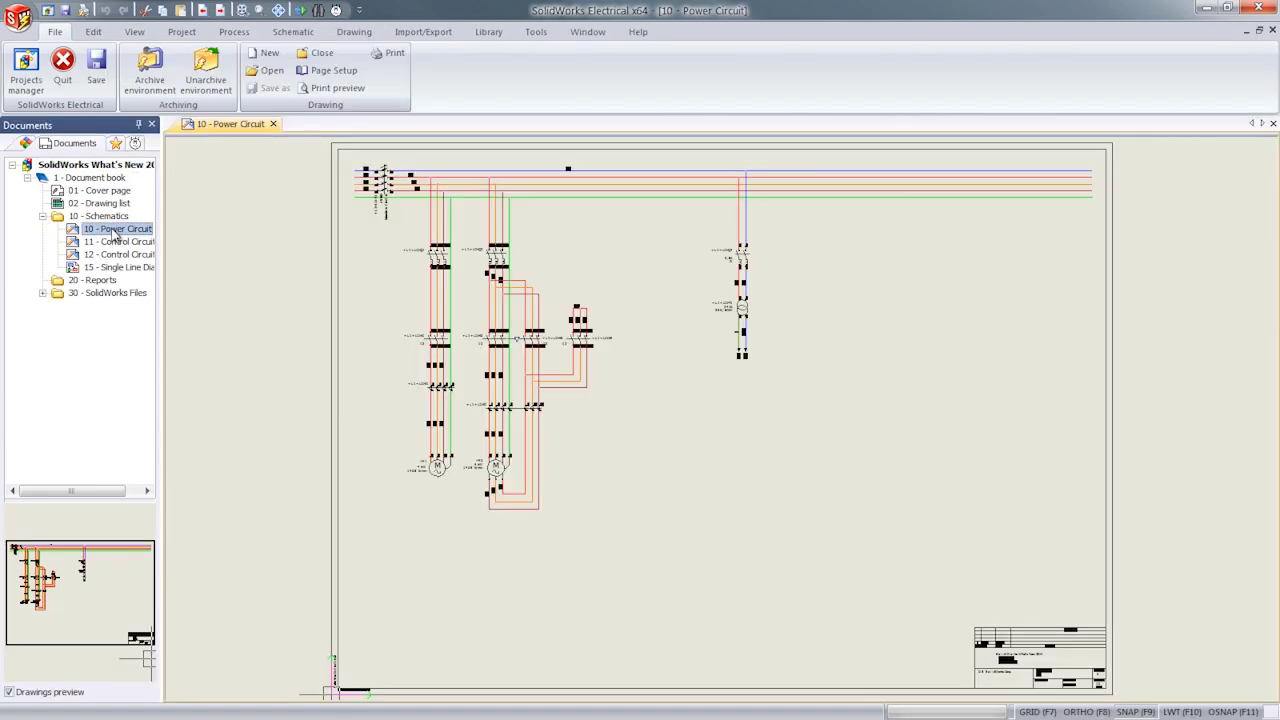
double_click(118, 268)
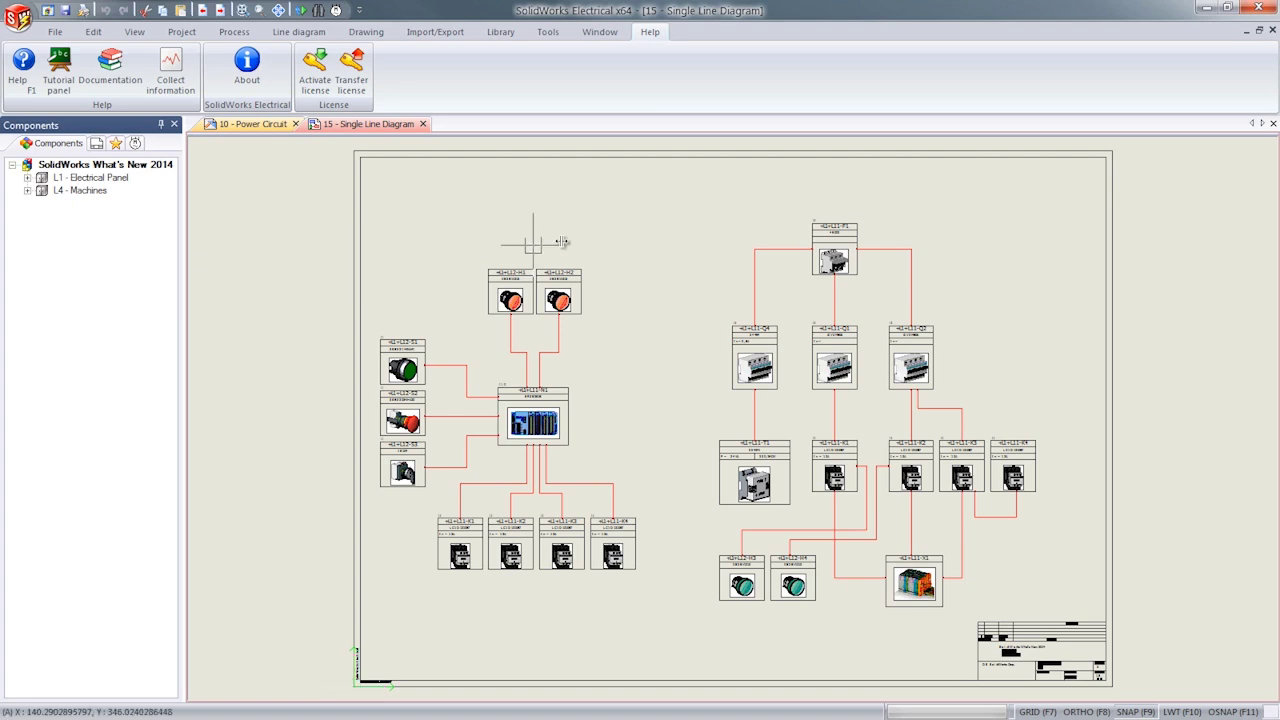
Step: Cut the right-hand single-line circuit and paste it on the right side of 10 - Power Circuit
click(667, 190)
click(1055, 650)
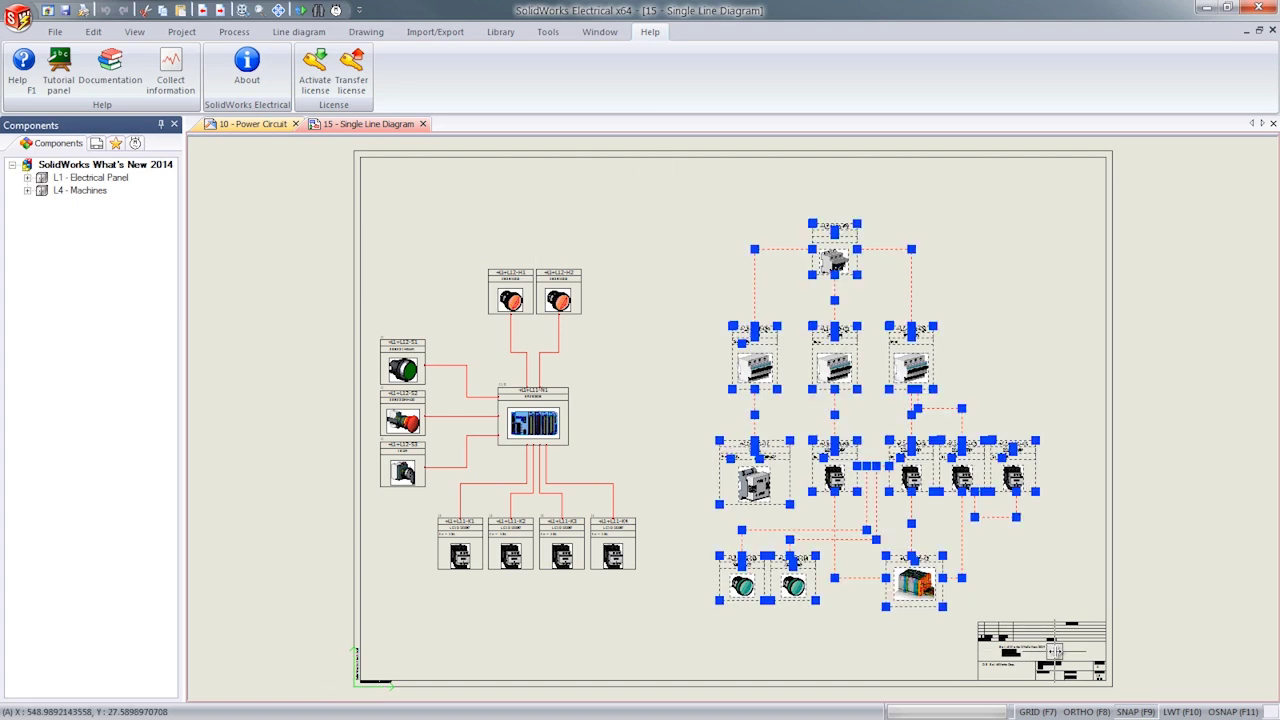
key(Delete)
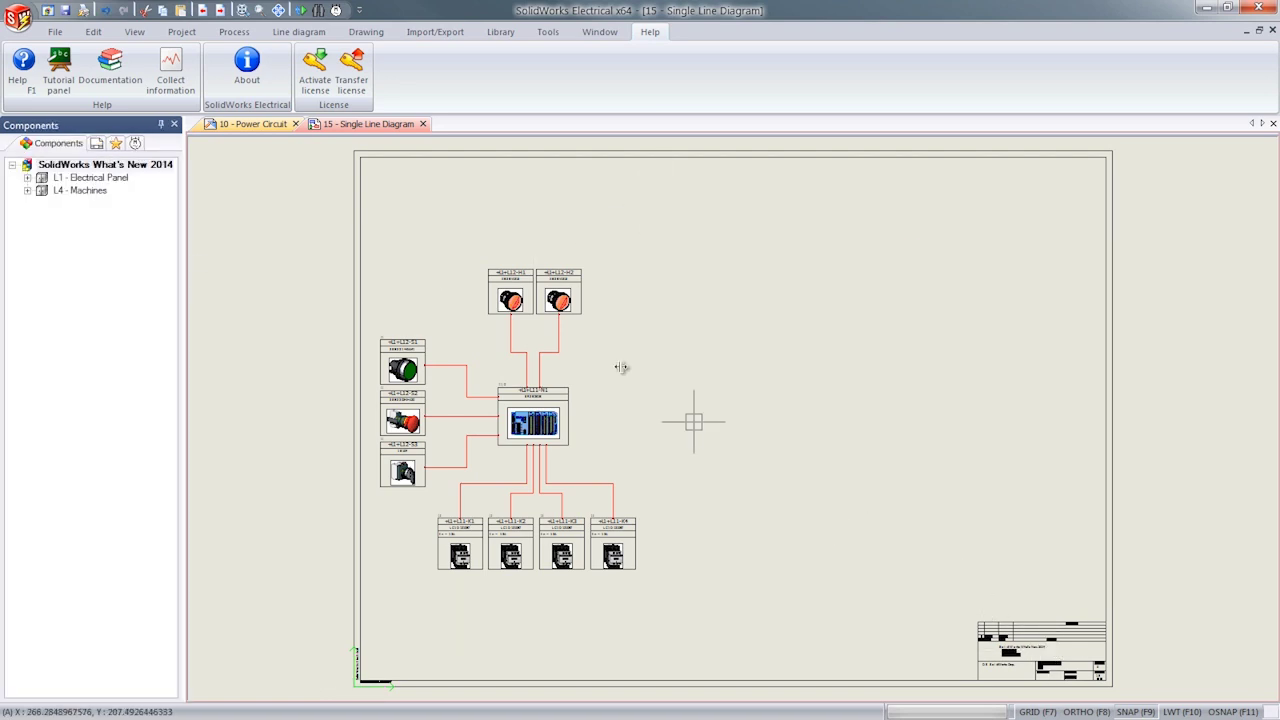
click(258, 128)
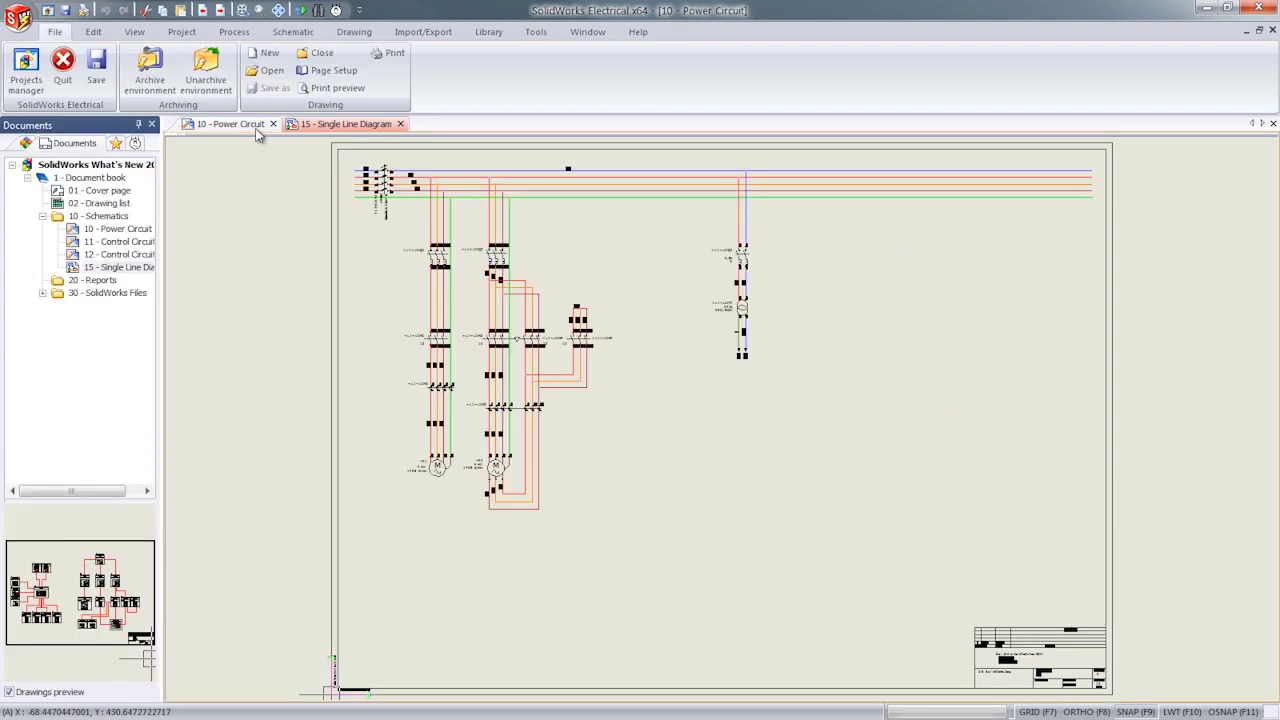
key(ctrl+v)
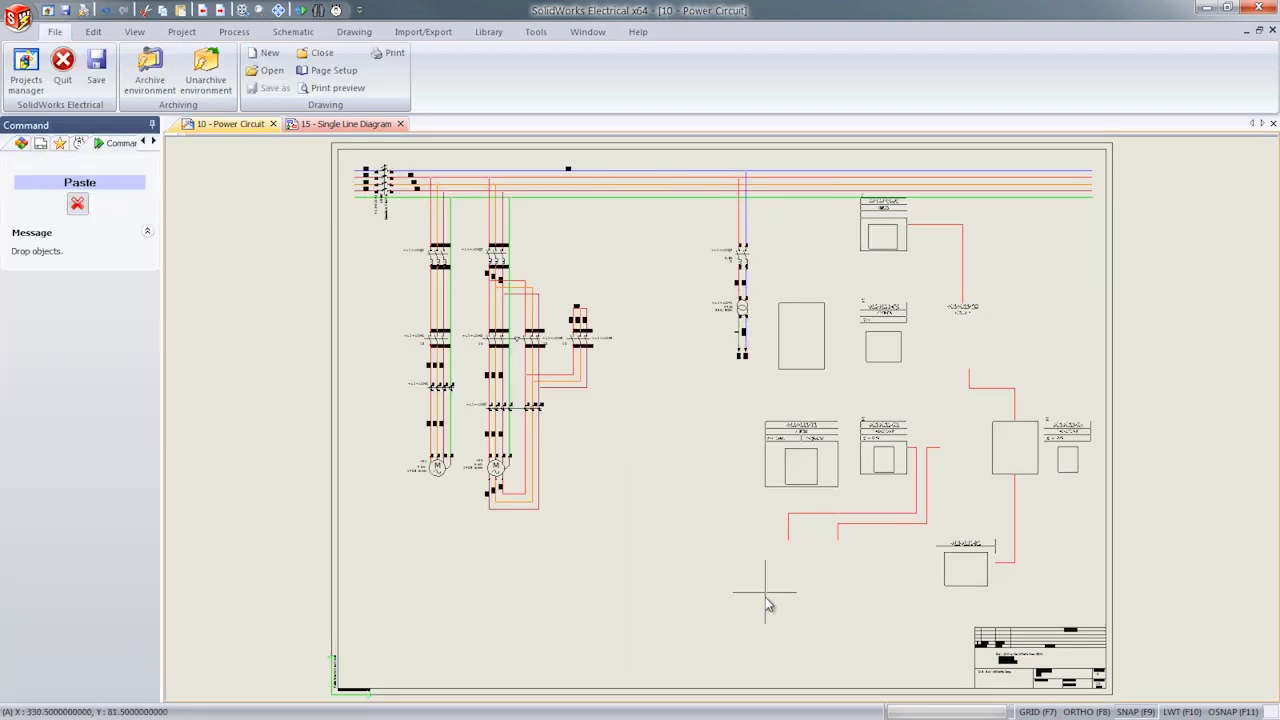
click(765, 618)
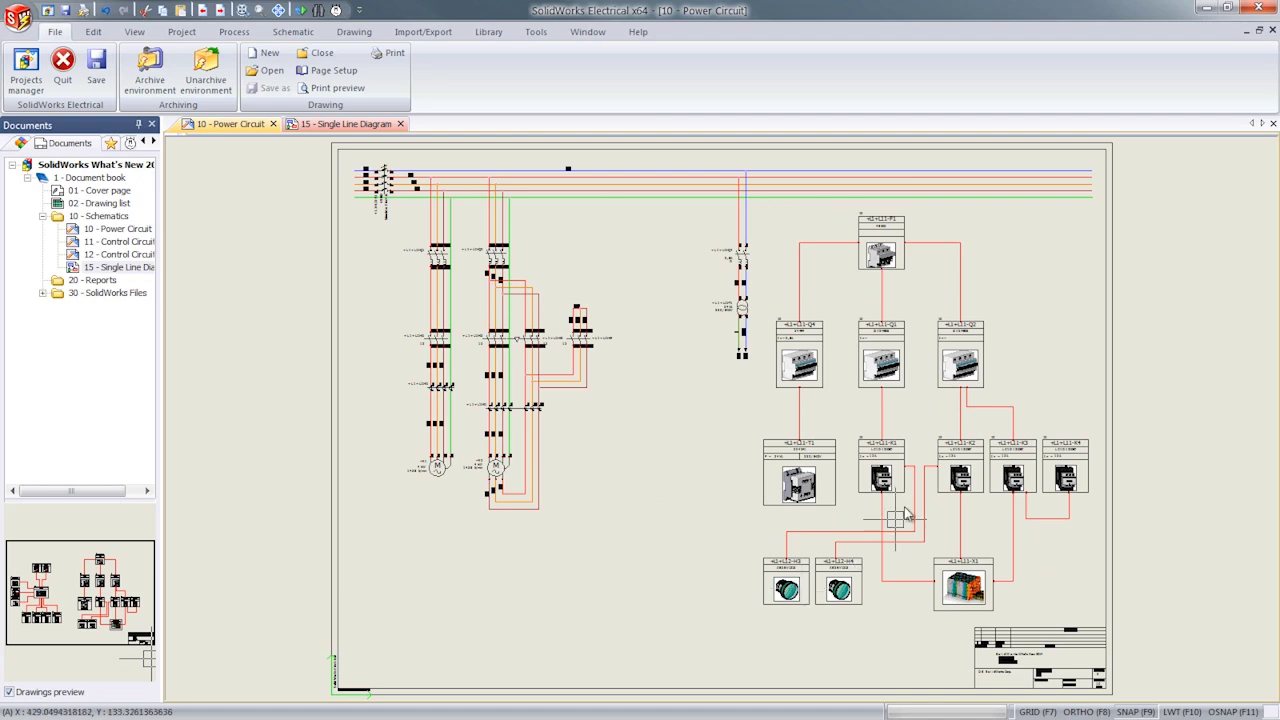
Step: Check the cabling details between Q2 and K2 in the pasted circuit
double_click(956, 434)
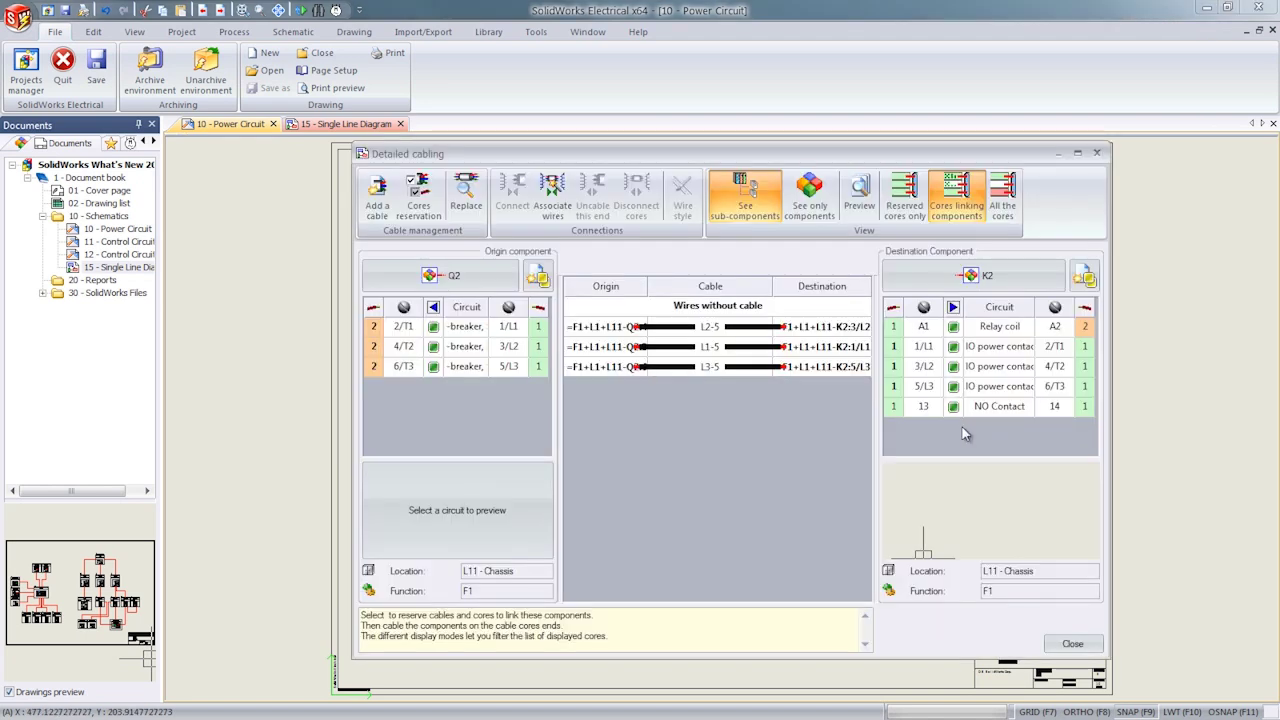
click(1050, 645)
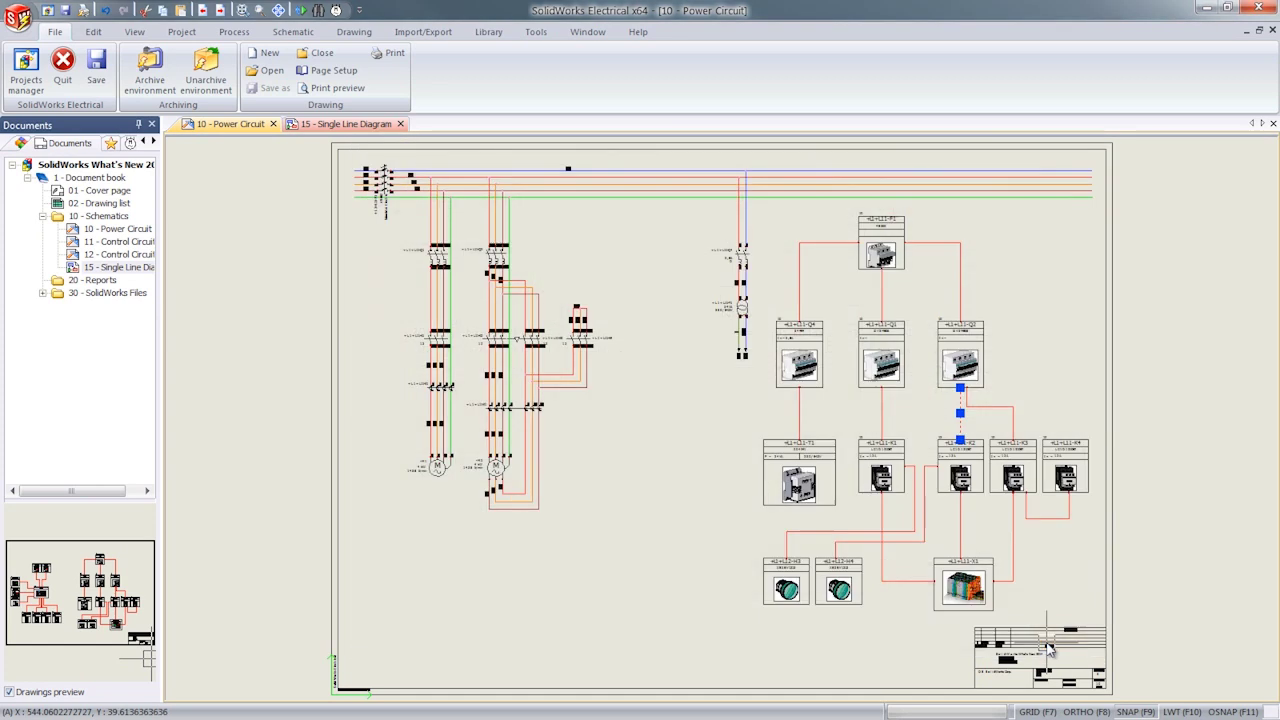
scroll(402, 477, up, 5)
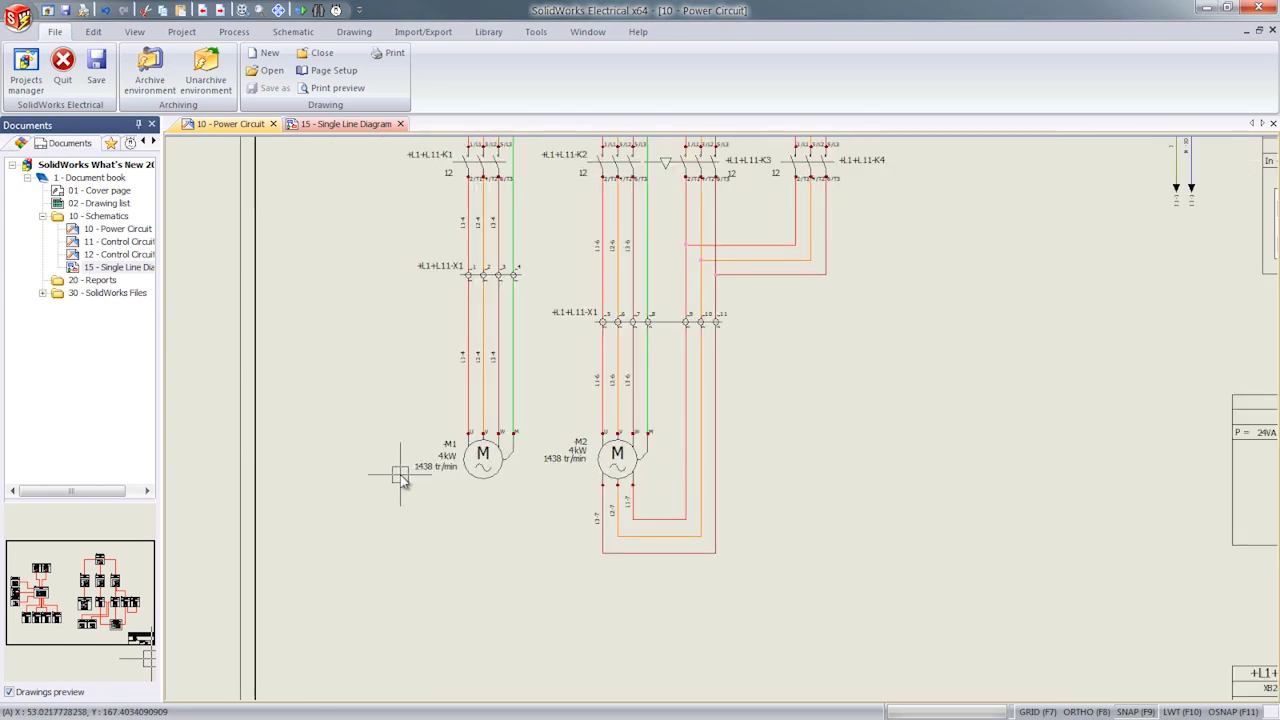
Step: Draw a location outline around motors M1 and M2 assigned to L4 - Machines, moving their components into it
click(293, 33)
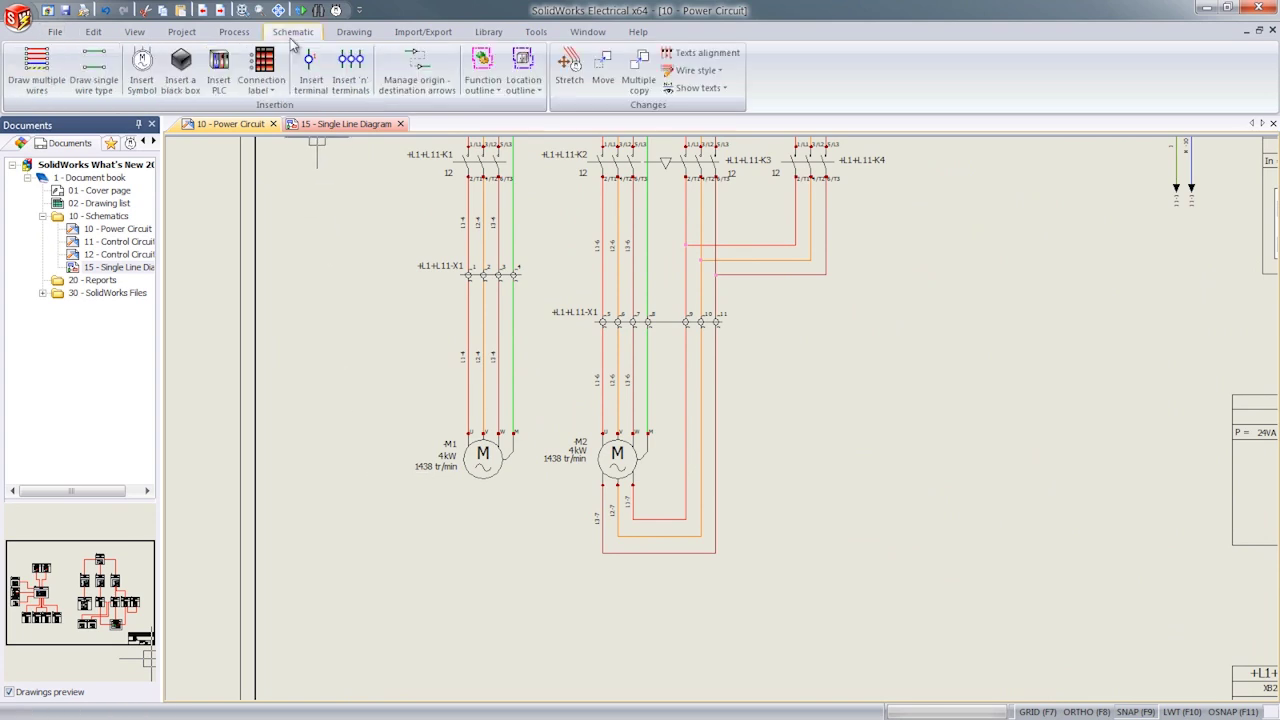
click(523, 68)
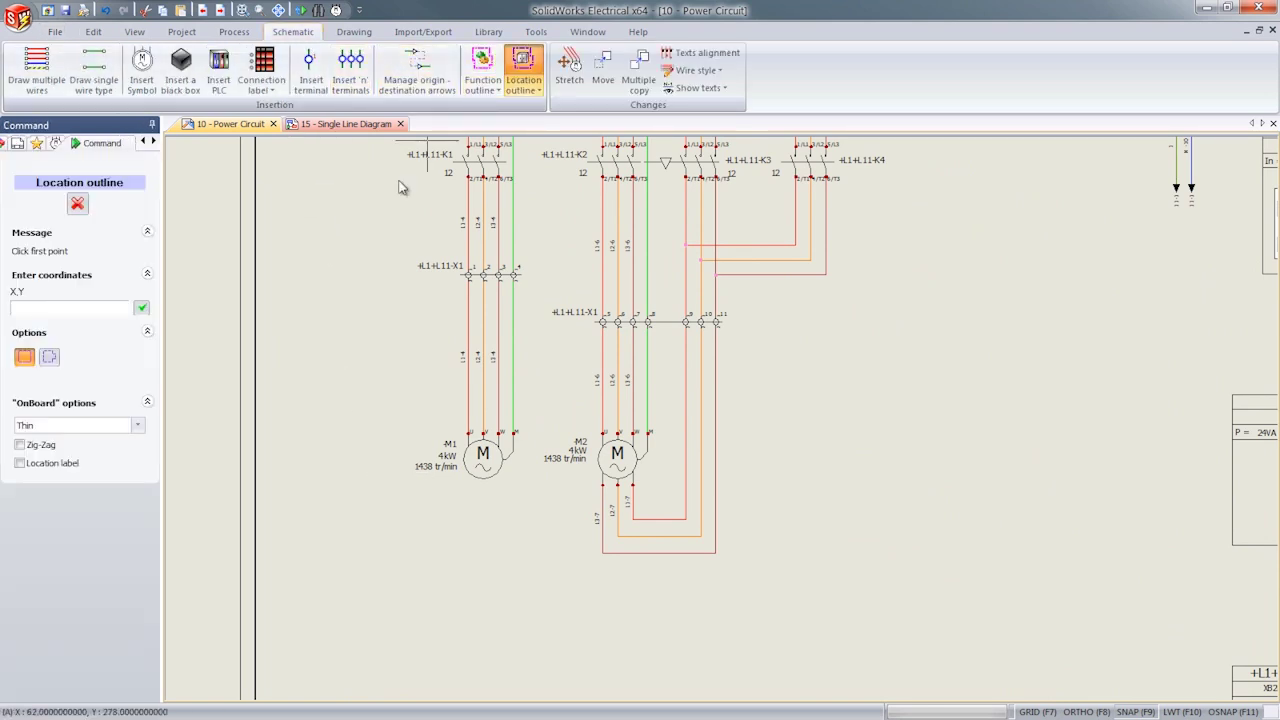
click(325, 396)
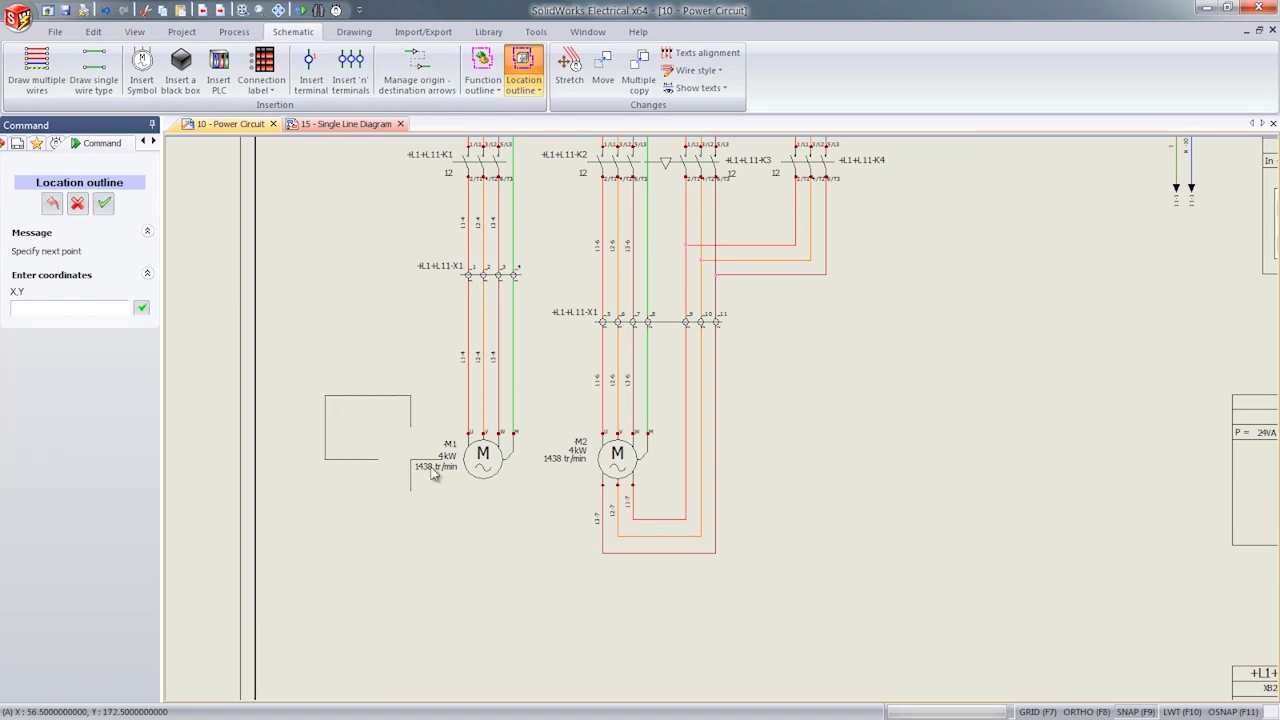
click(675, 518)
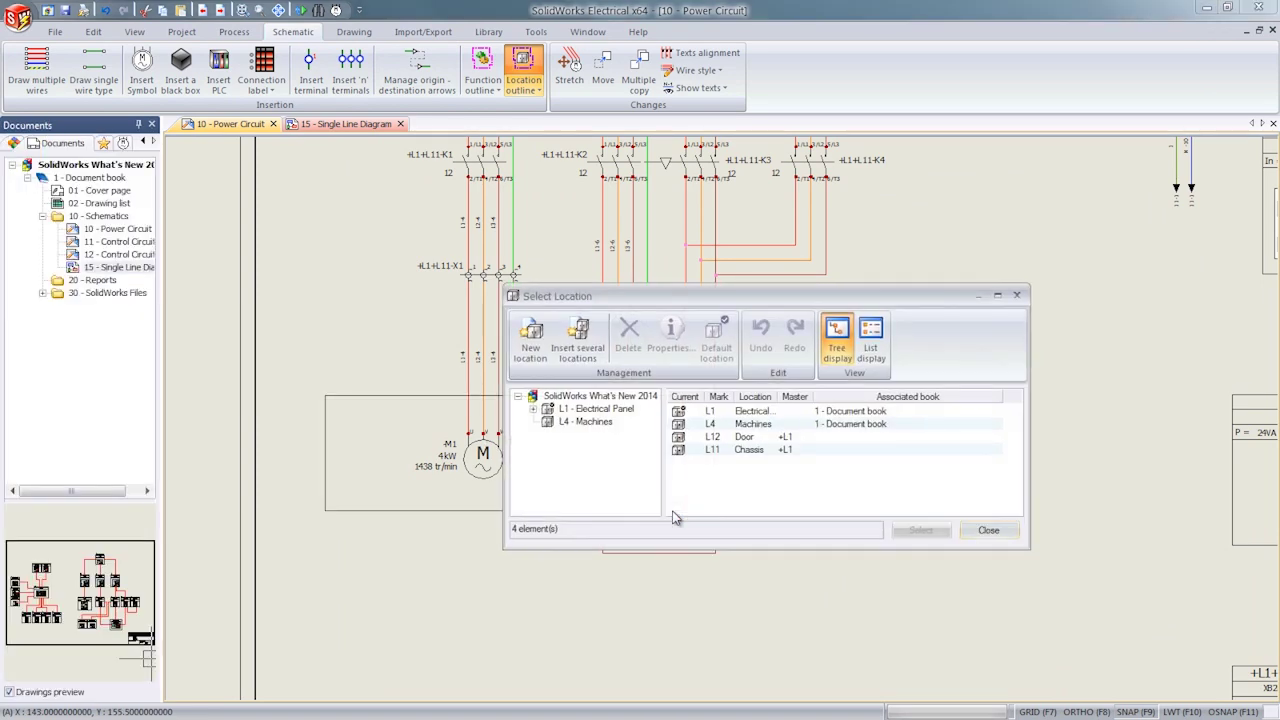
click(588, 424)
click(917, 530)
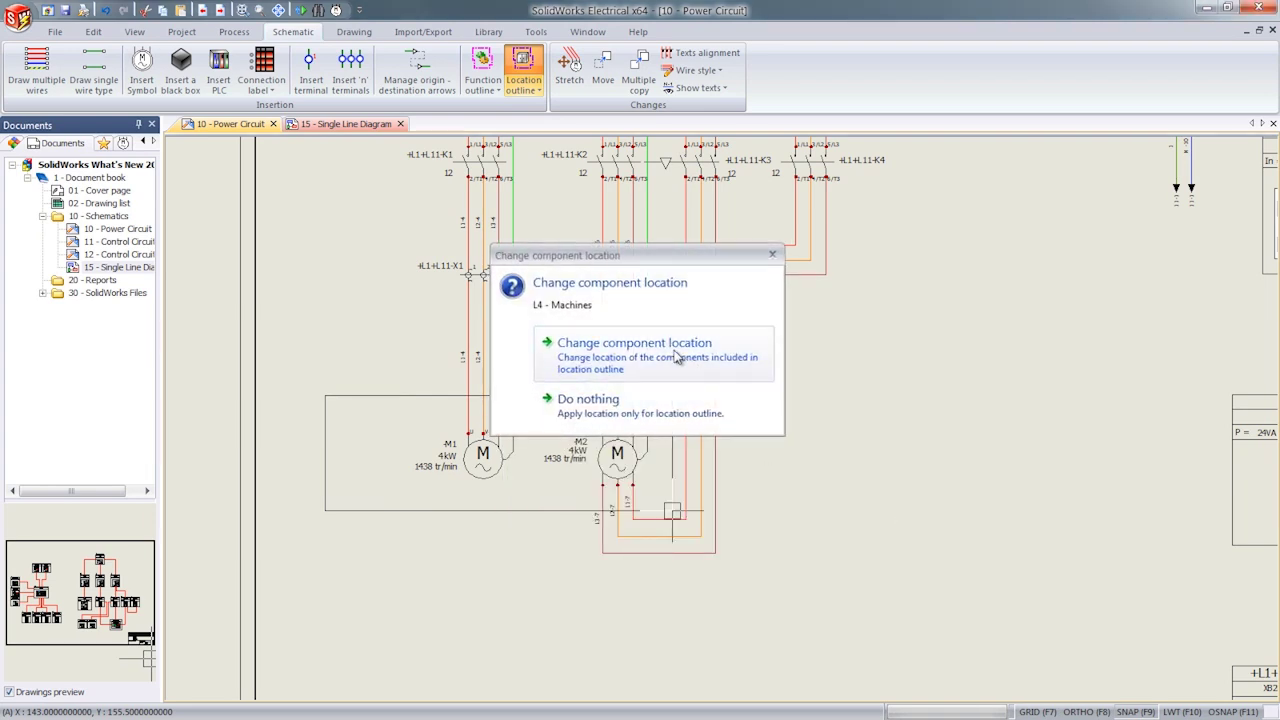
click(675, 355)
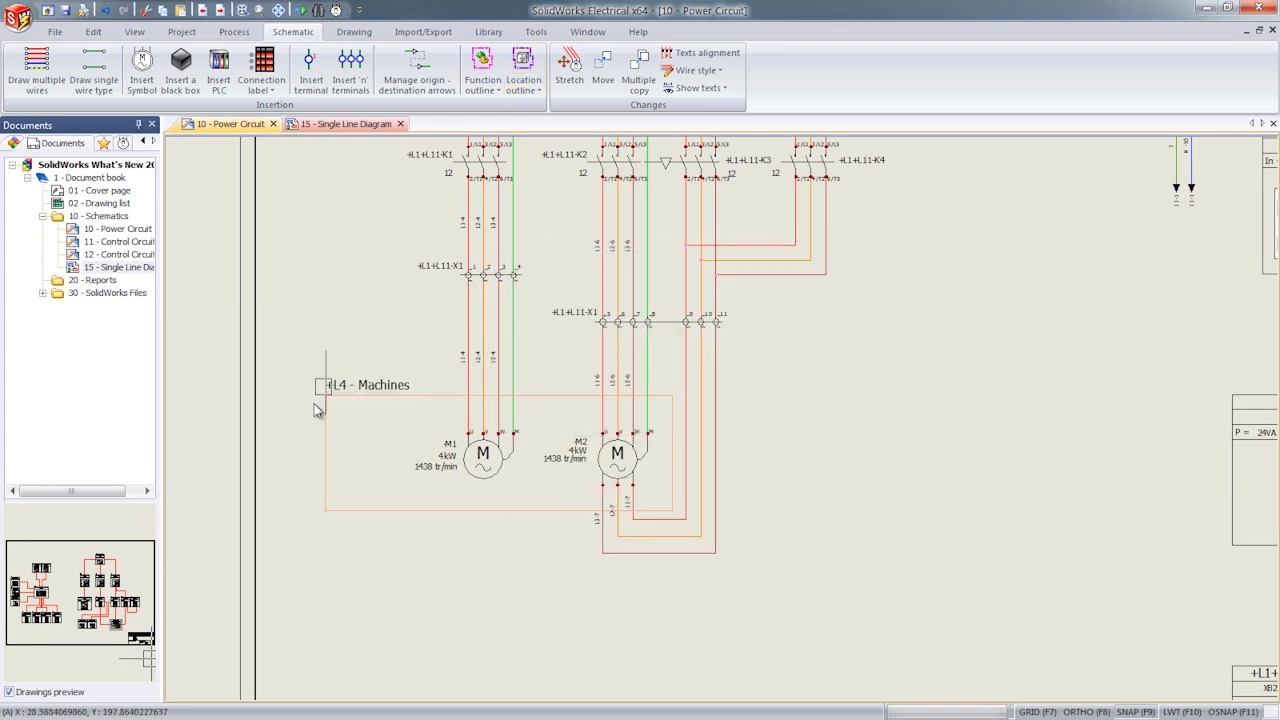
mouse_move(986, 329)
middle_down()
mouse_move(549, 569)
mouse_move(610, 486)
middle_up()
Step: Find the Twisted Part Ground Shield among the unclassified library symbols and review its properties
scroll(610, 486, up, 3)
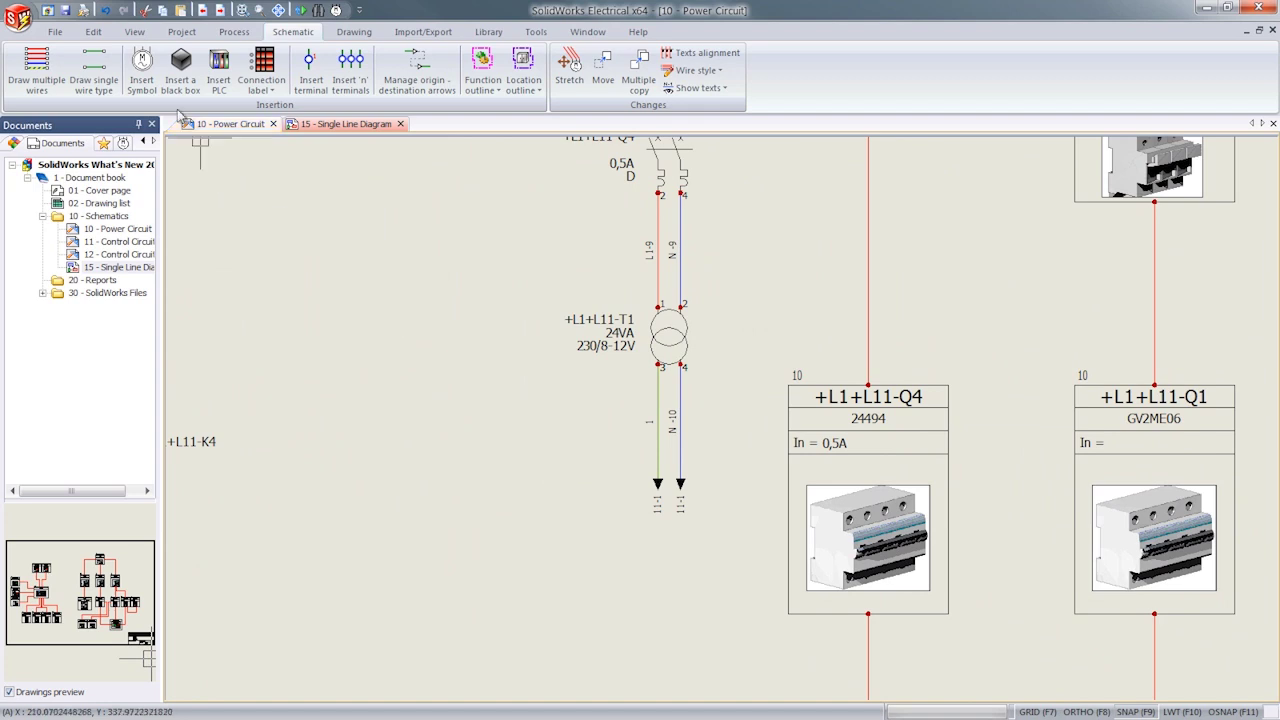
click(146, 78)
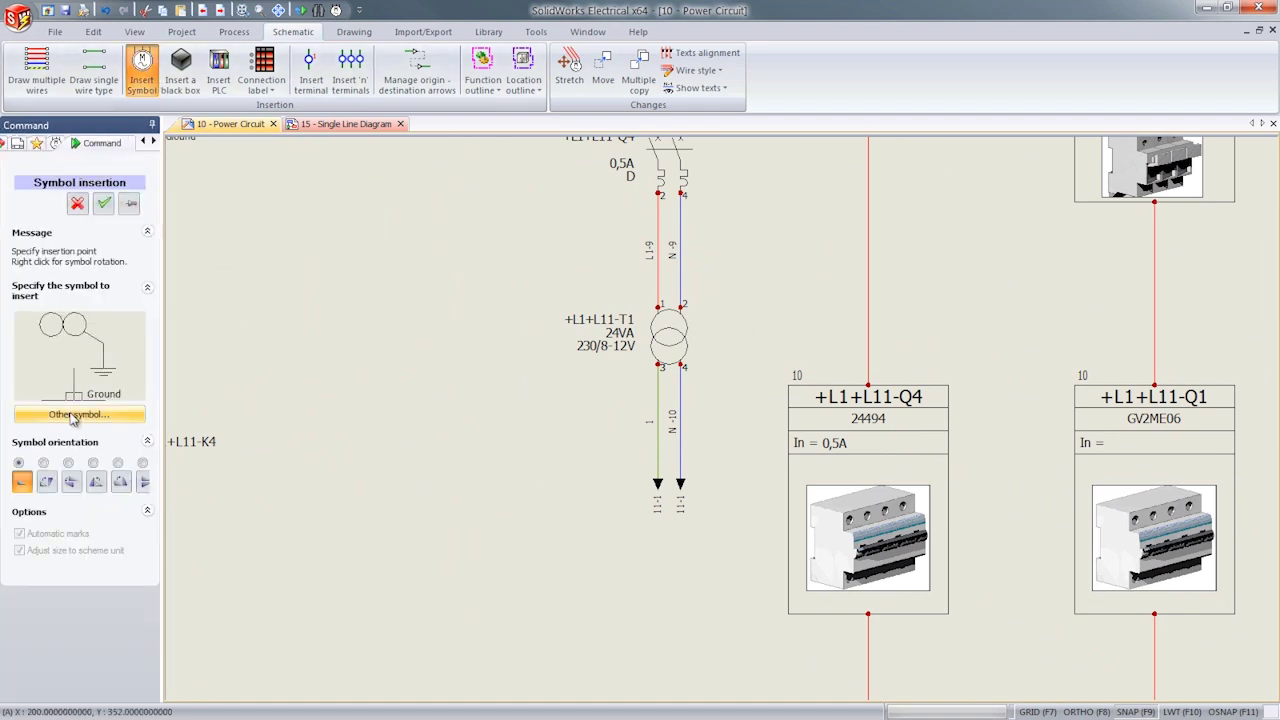
click(74, 415)
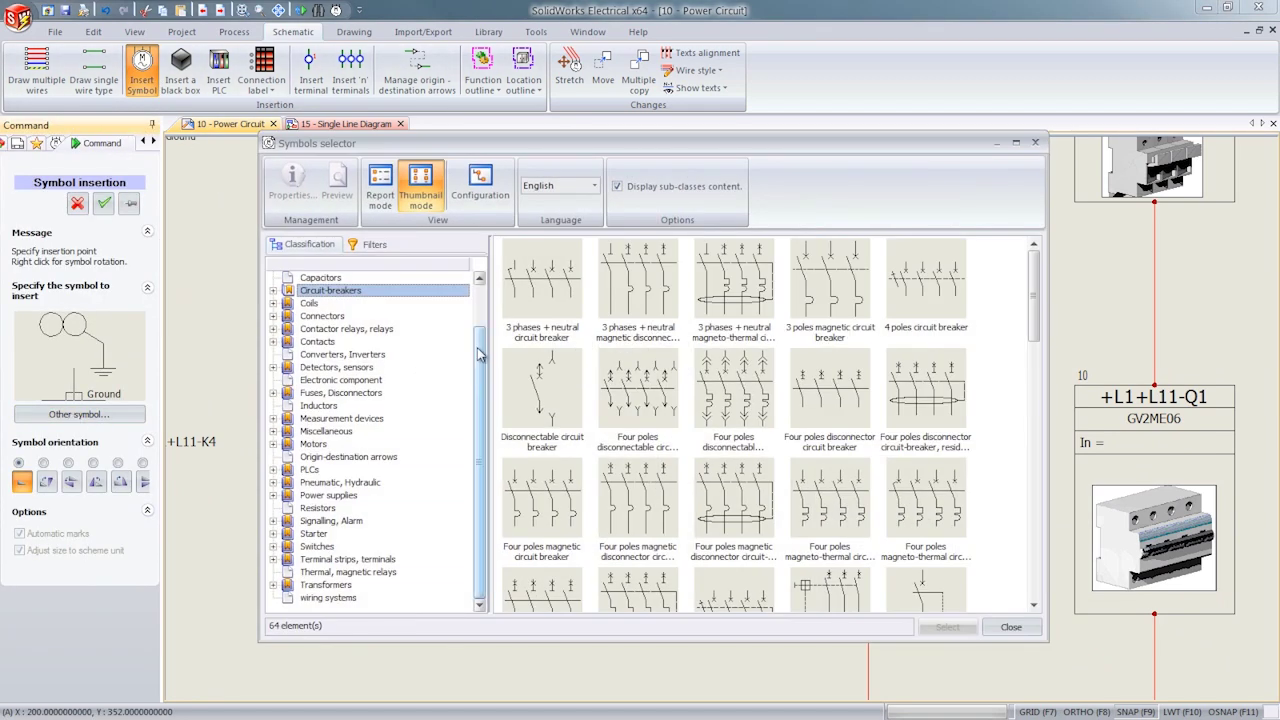
scroll(455, 355, up, 2)
click(370, 280)
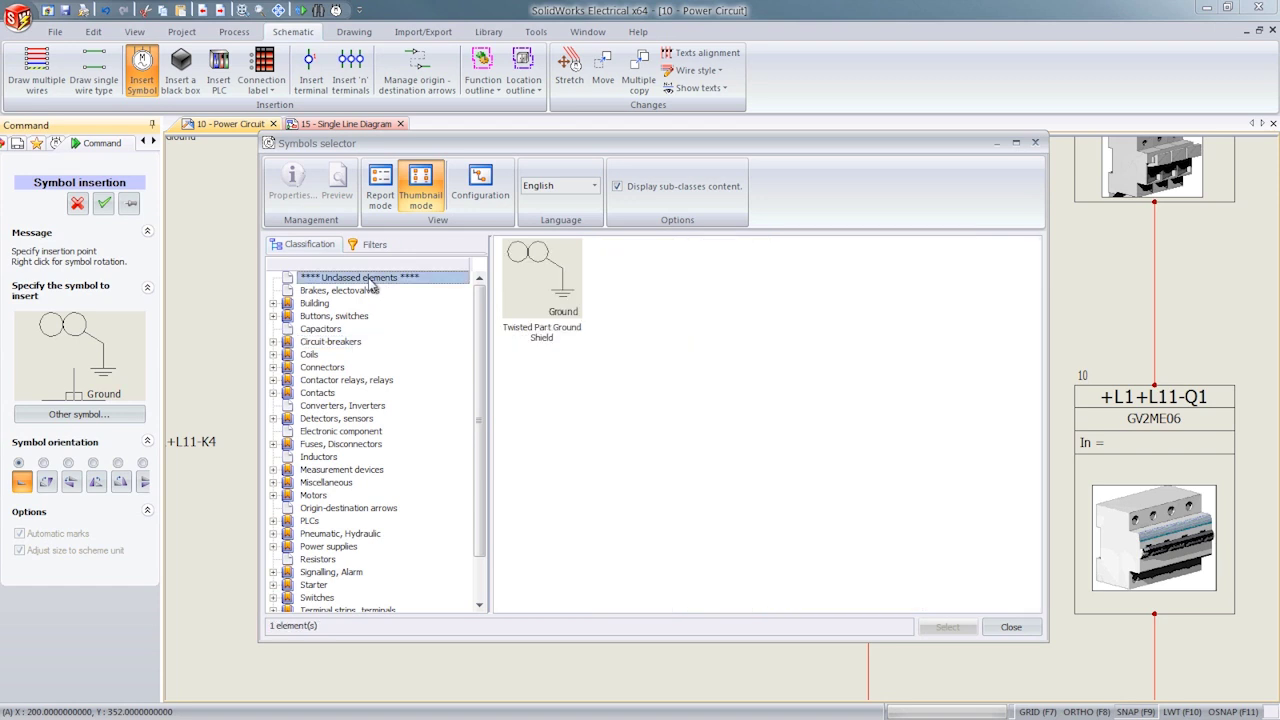
click(547, 305)
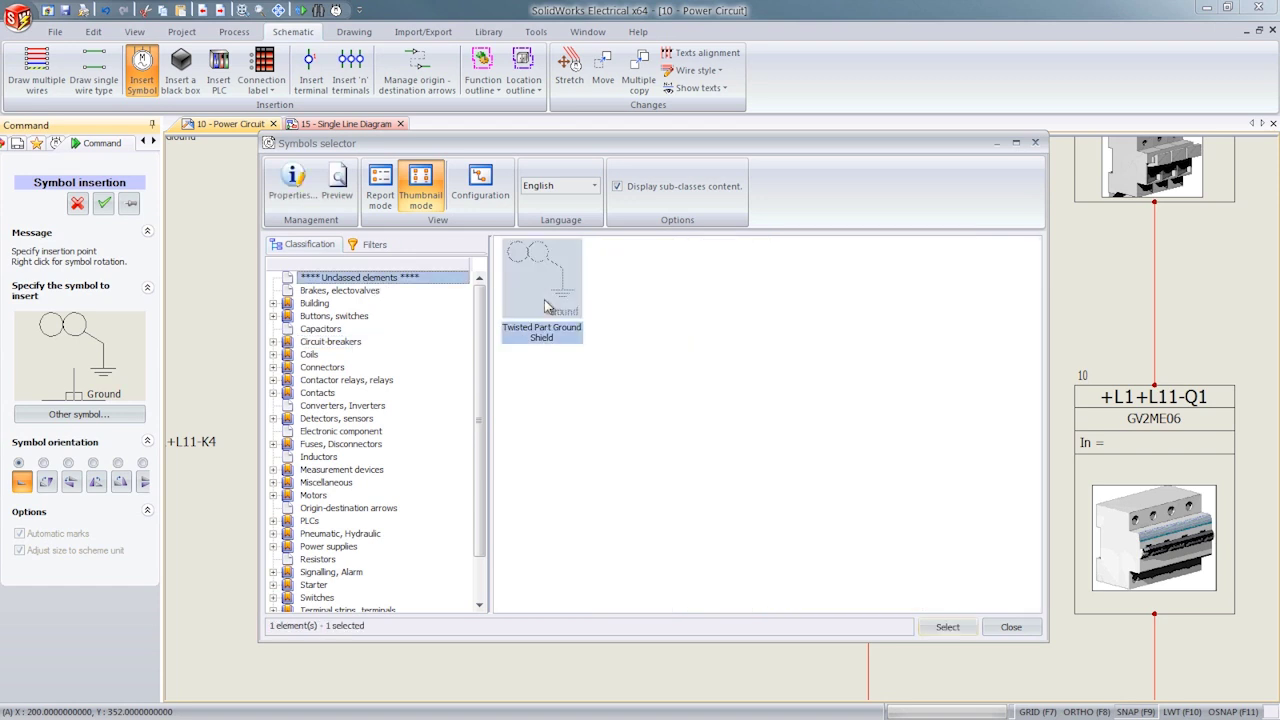
right_click(548, 302)
click(577, 341)
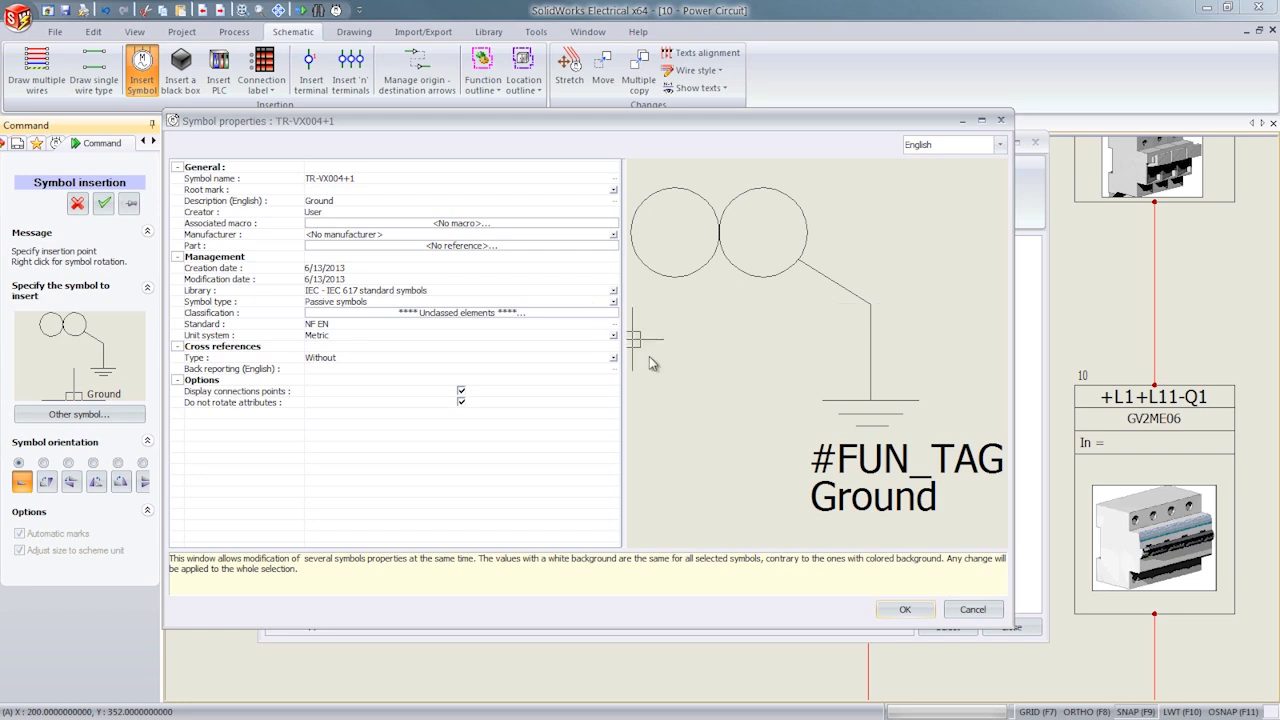
click(900, 610)
Step: Place the ground shield symbol (73 Ground) below transformer +L1+L11-T1, then show the Tools ribbon
click(944, 628)
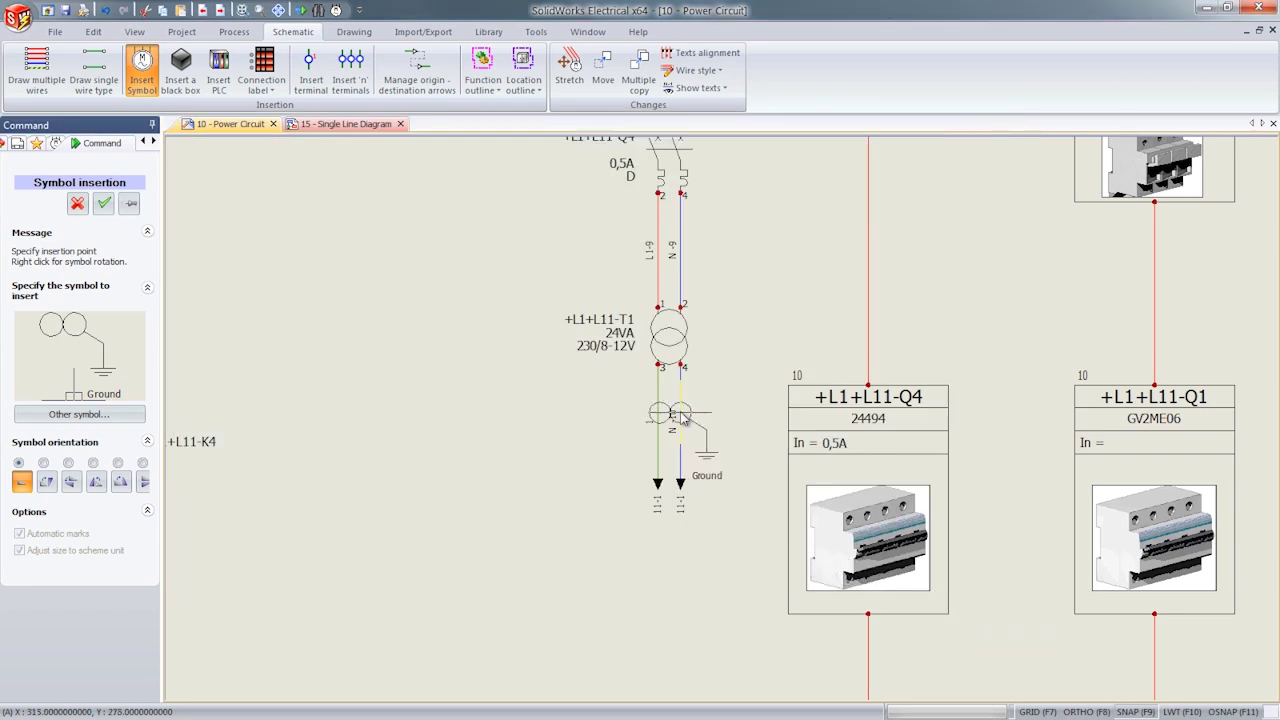
click(679, 417)
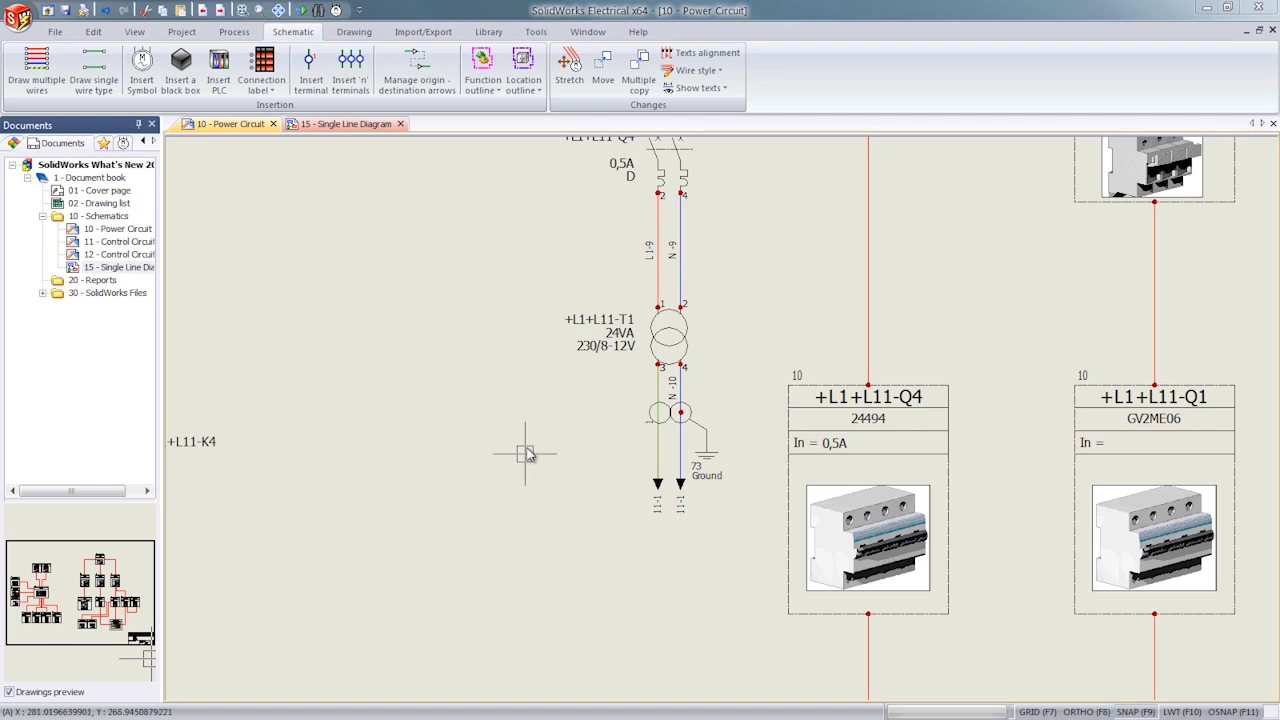
click(535, 40)
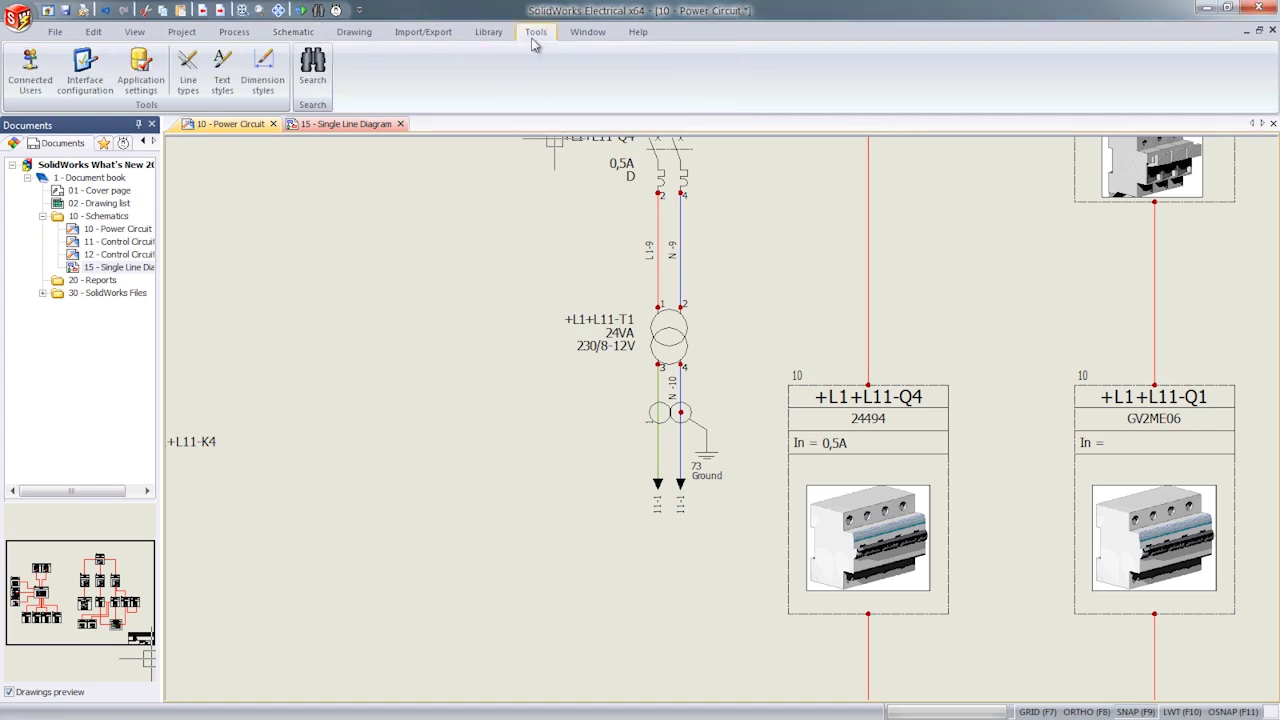
click(314, 72)
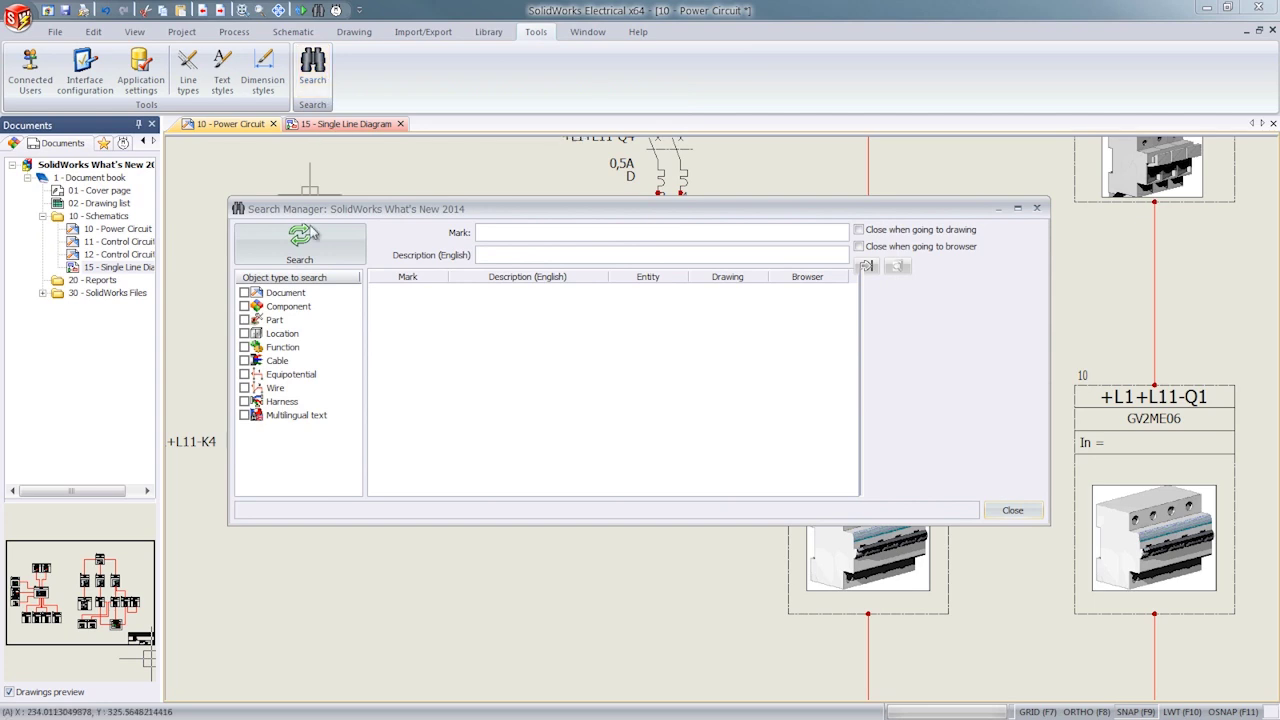
click(245, 307)
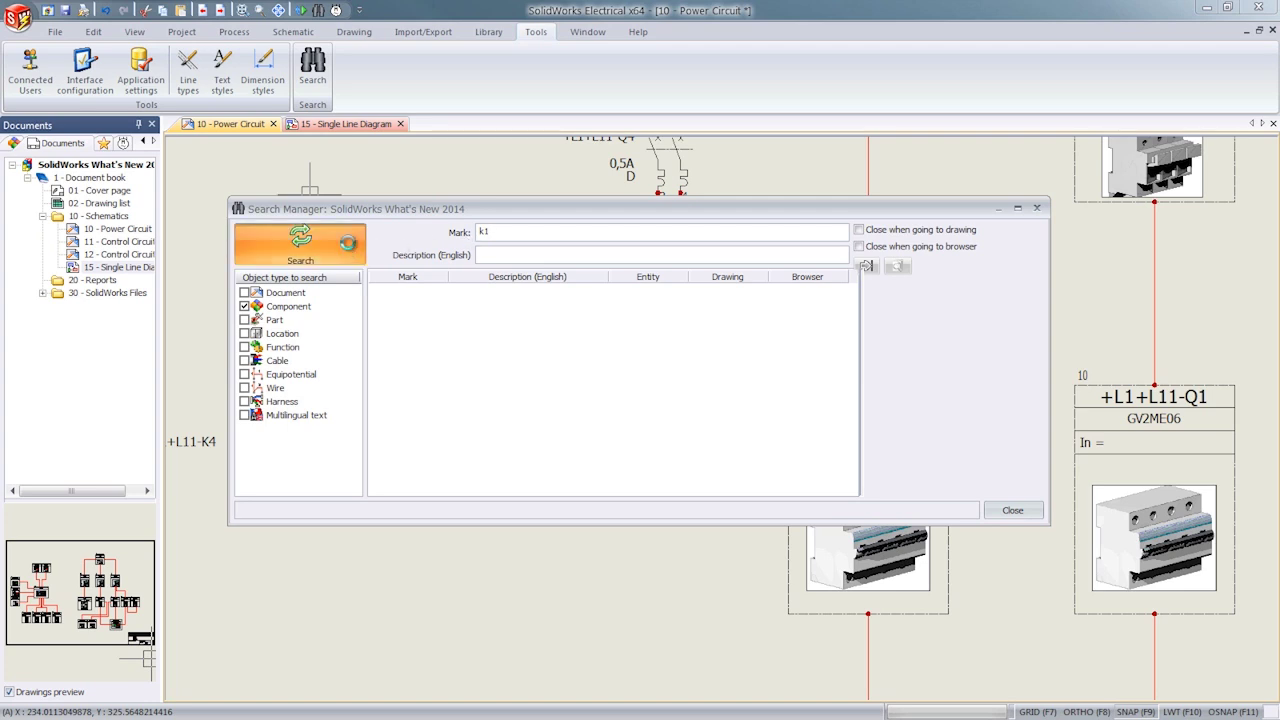
click(299, 242)
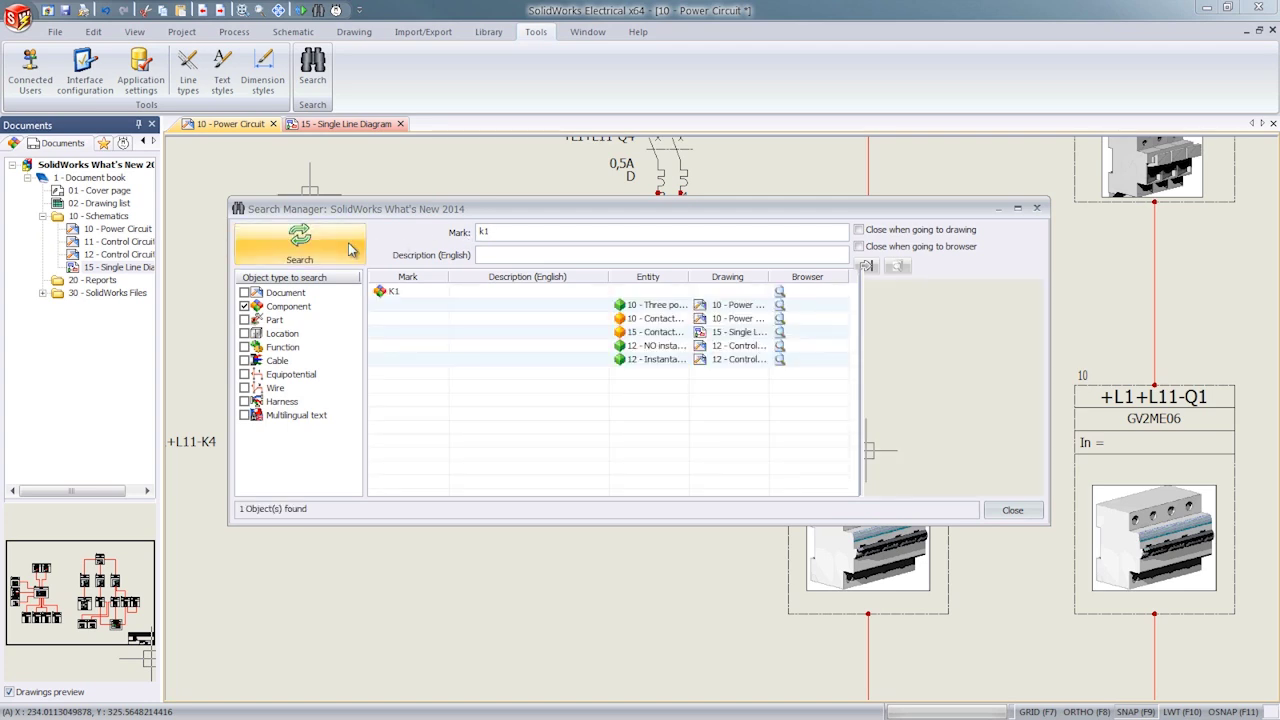
click(656, 322)
click(657, 332)
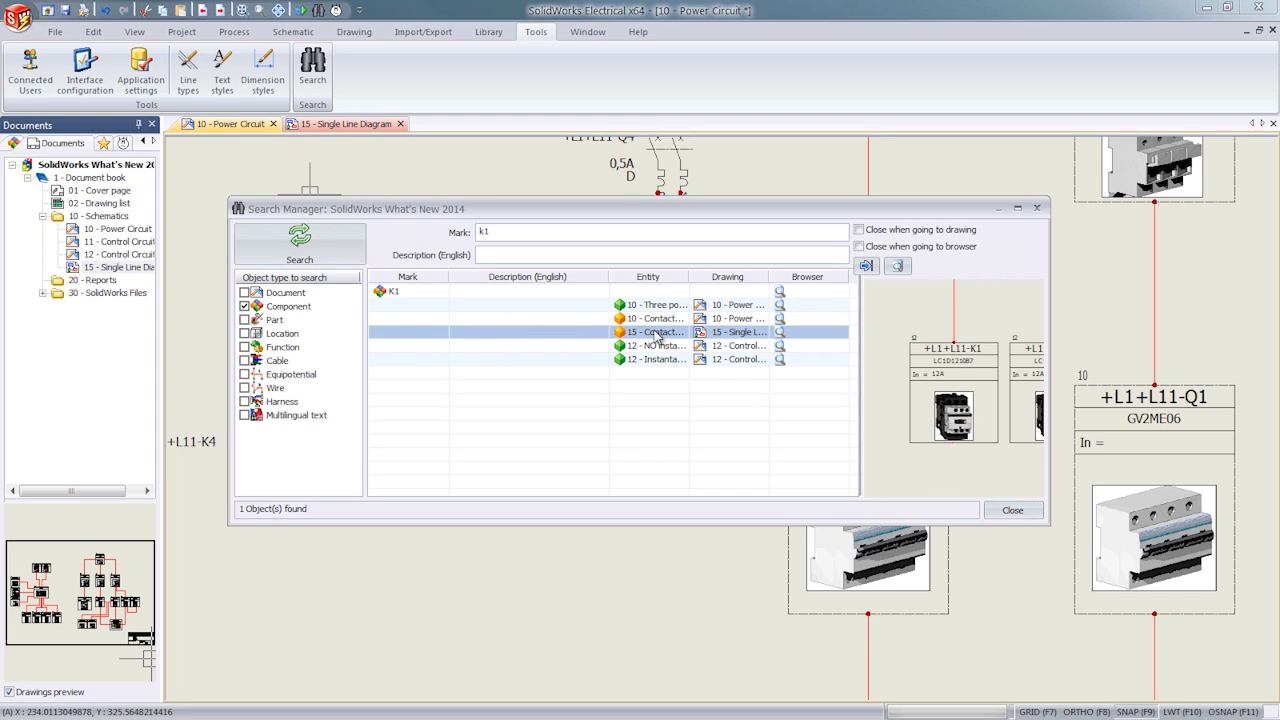
click(648, 306)
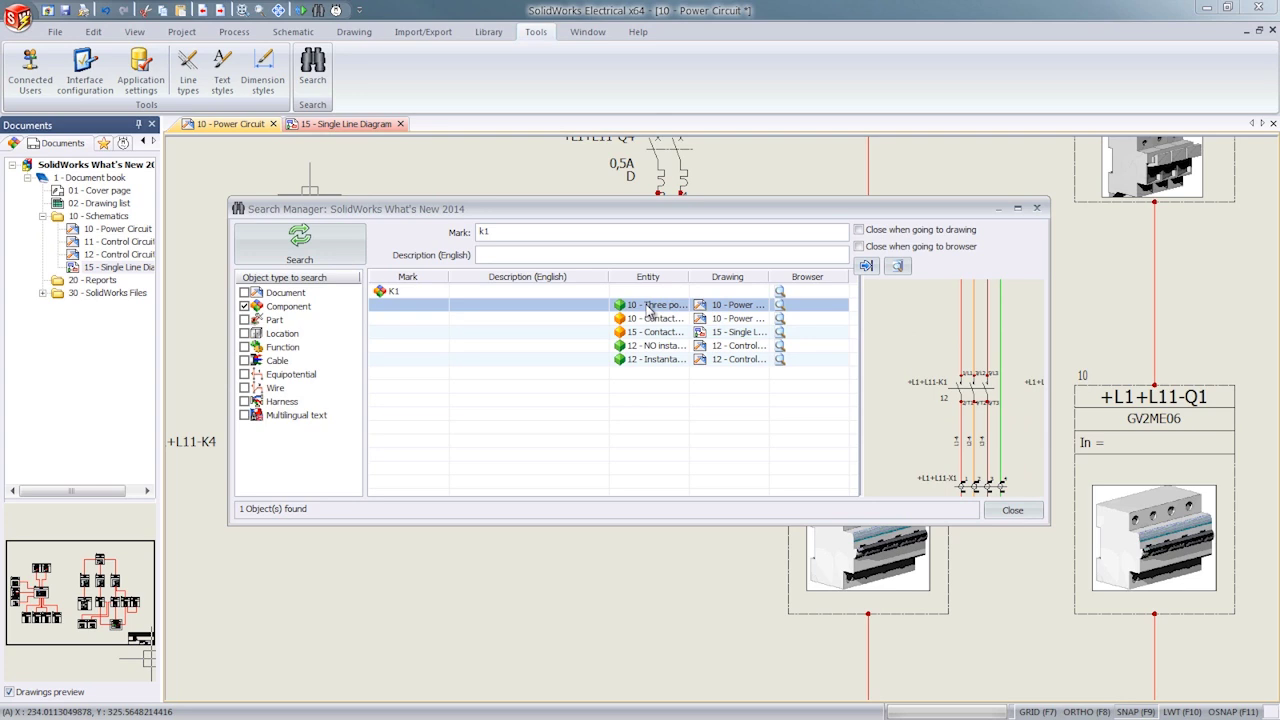
click(1036, 208)
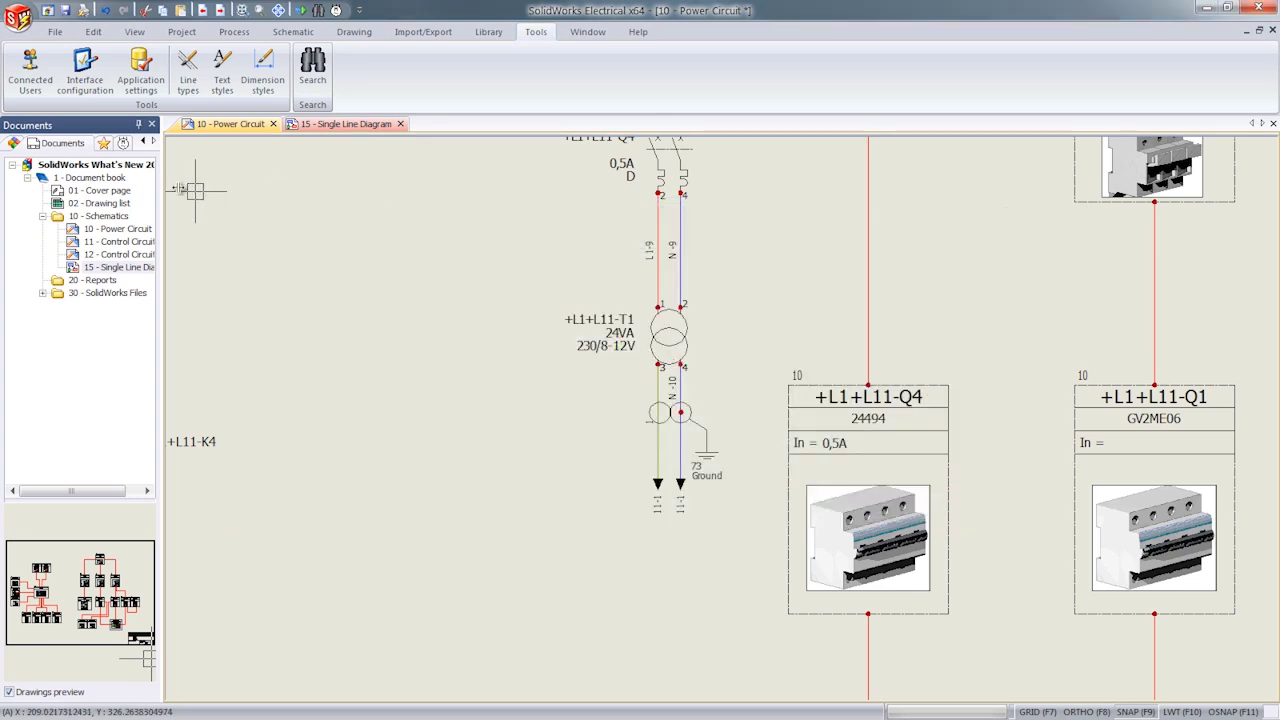
Step: Search the project's components by the description 'disconnector'
click(20, 145)
right_click(66, 172)
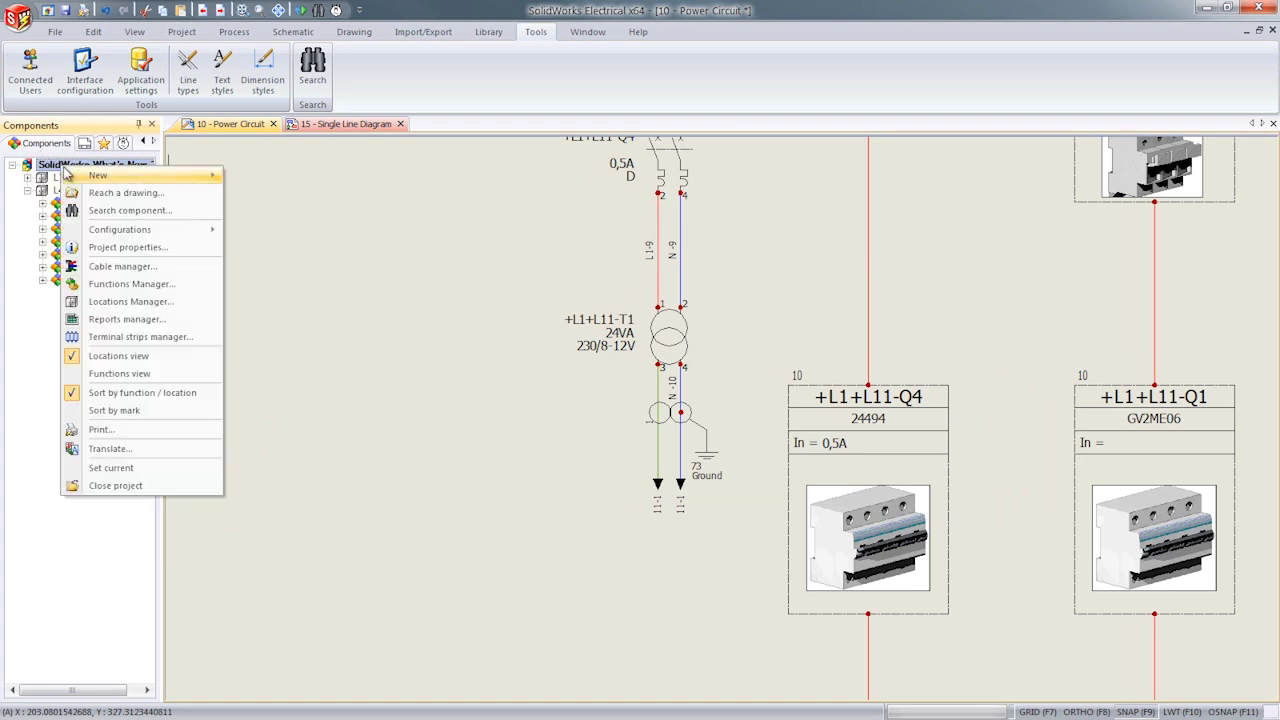
click(84, 210)
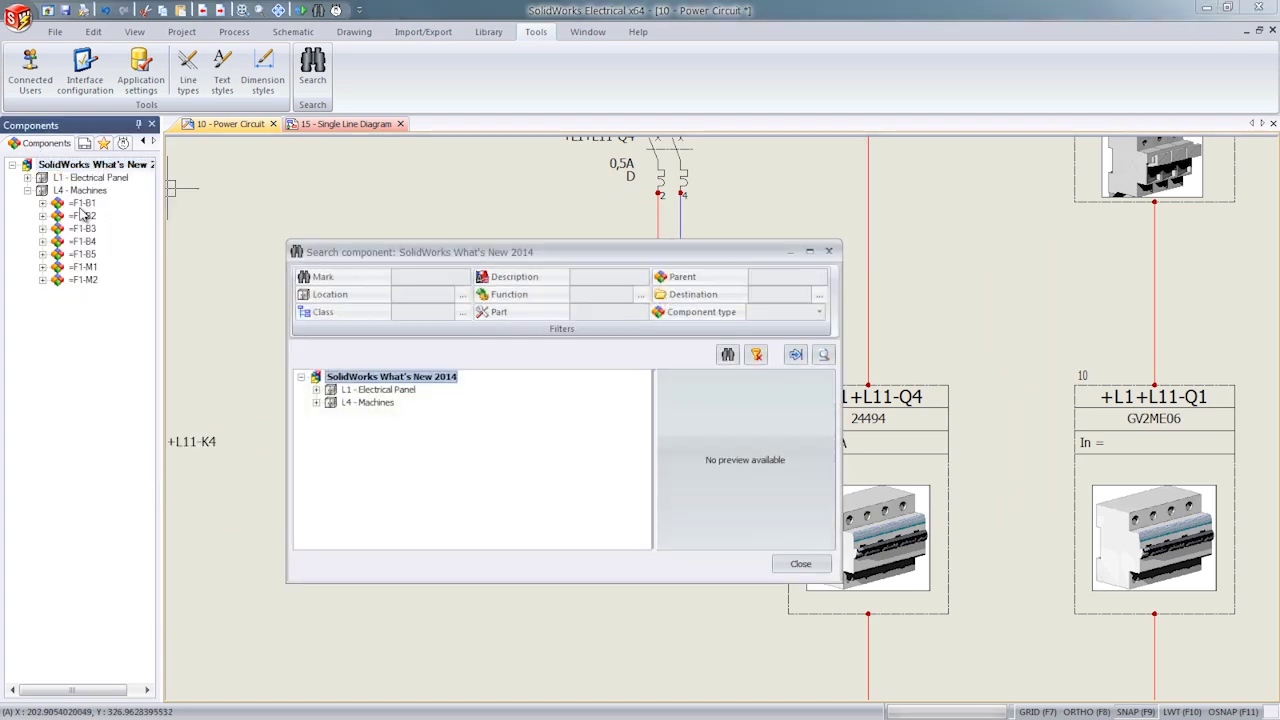
click(588, 279)
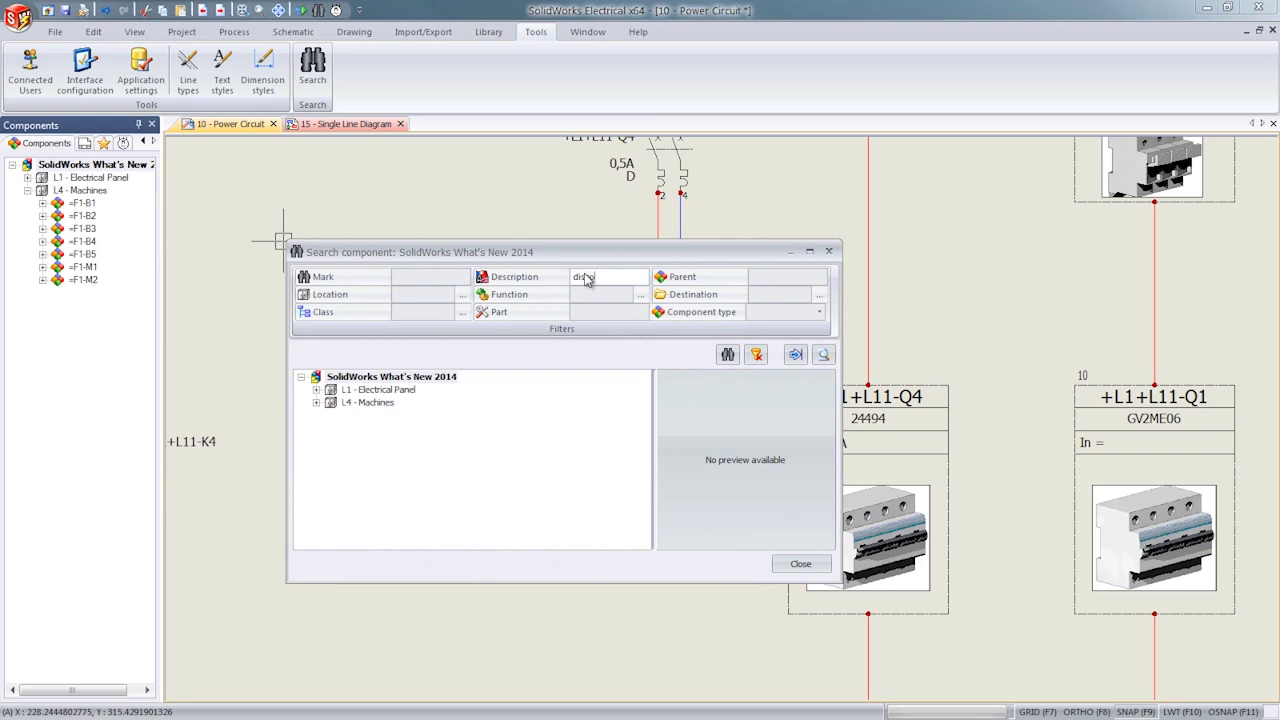
text(disconnector)
key(Return)
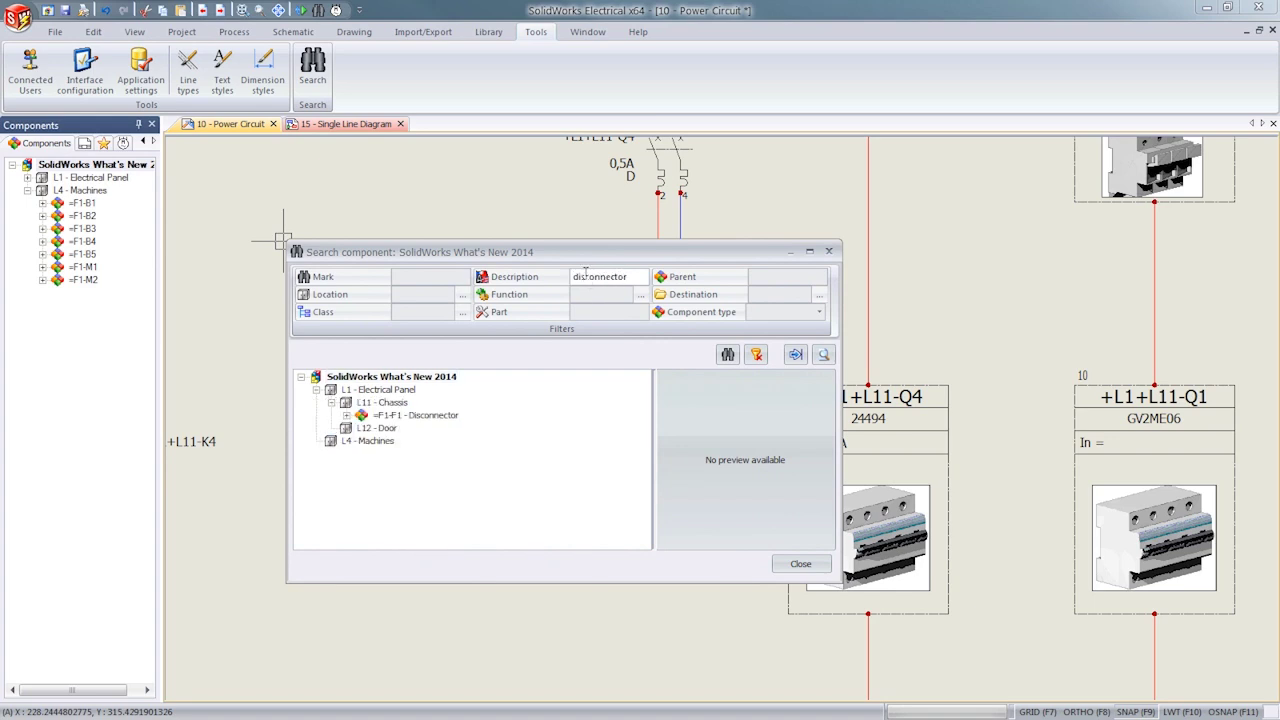
Step: Go to the 4 poles disconnector-fuse symbol +L1+L11-F1 in its drawing and close the search
click(346, 415)
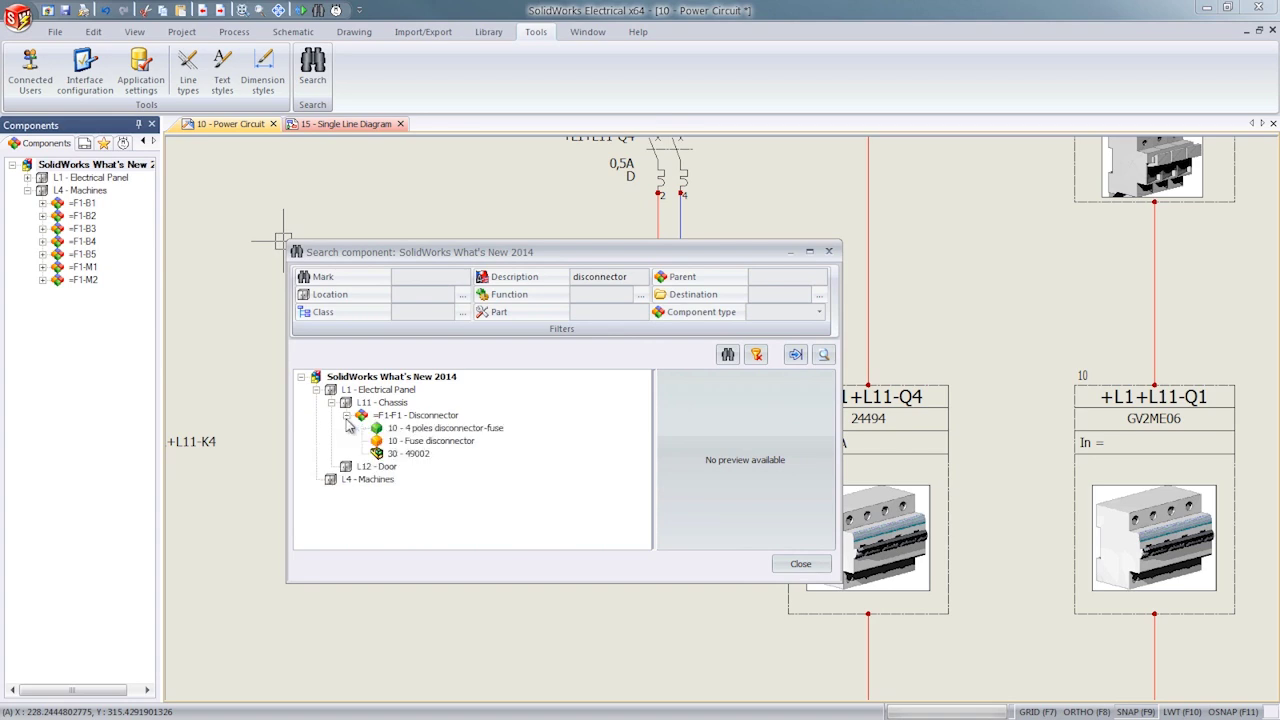
click(415, 428)
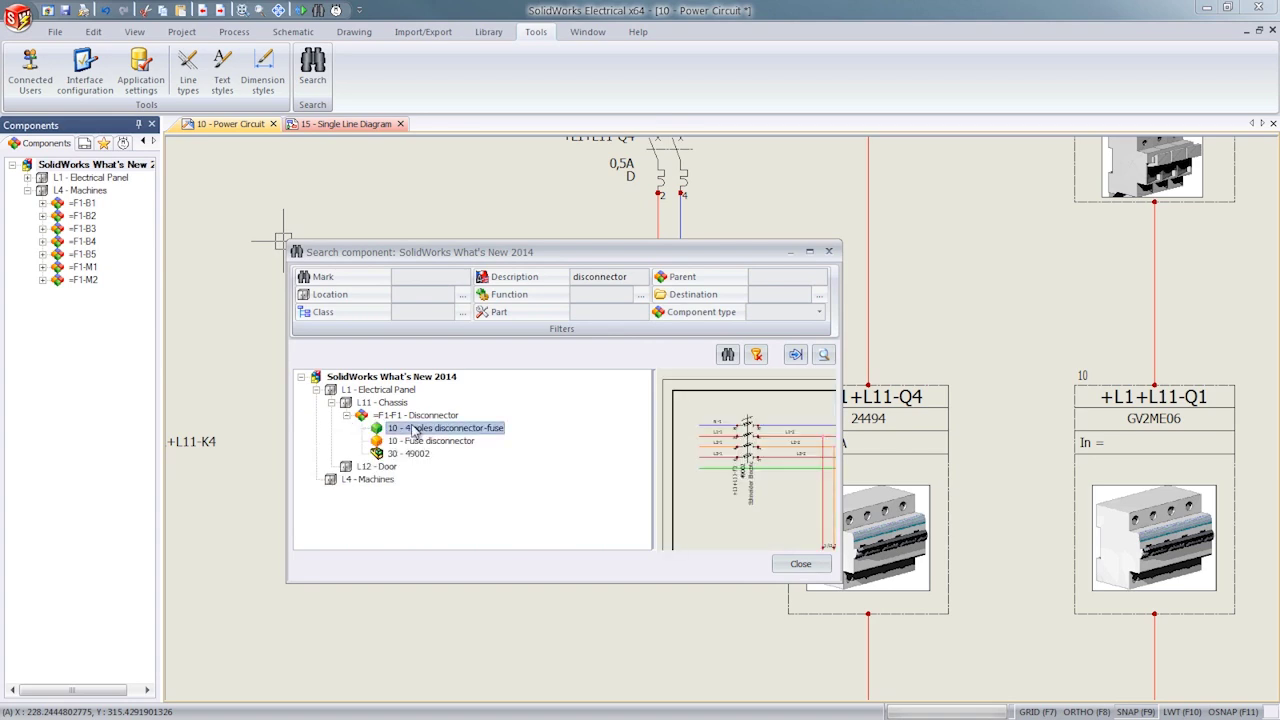
right_click(415, 430)
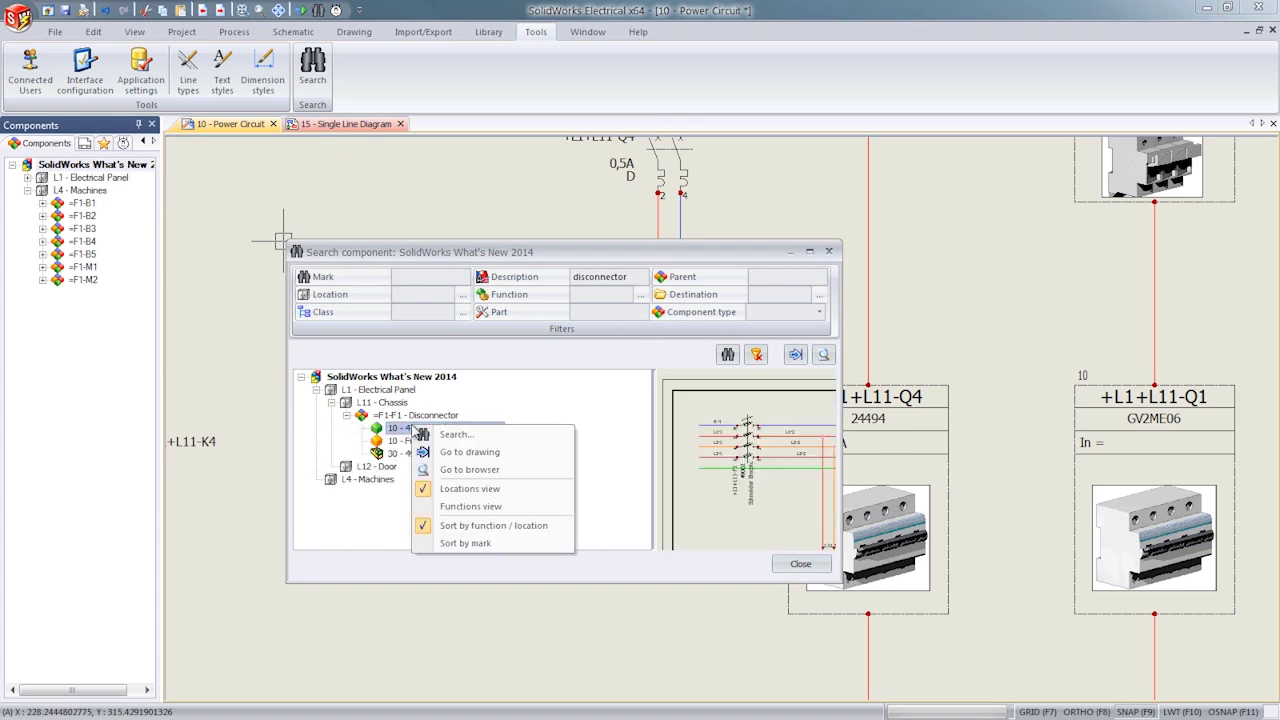
click(468, 452)
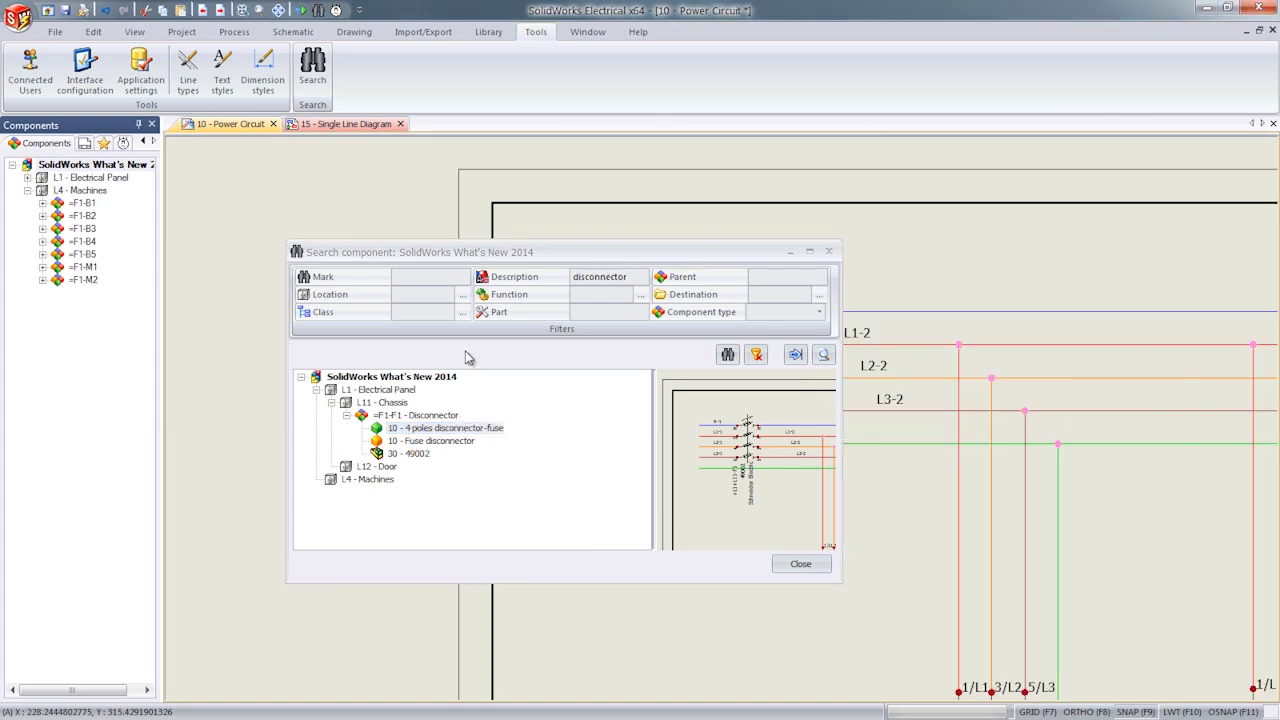
drag(453, 263, 268, 222)
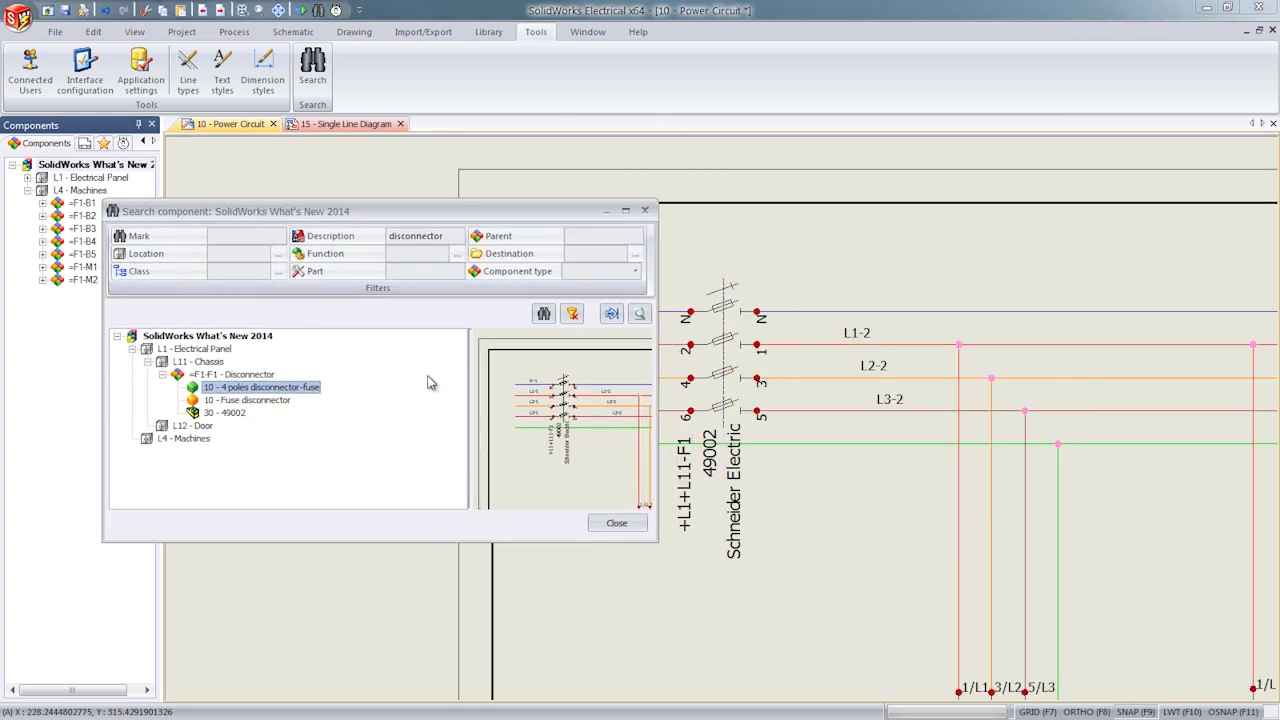
click(612, 522)
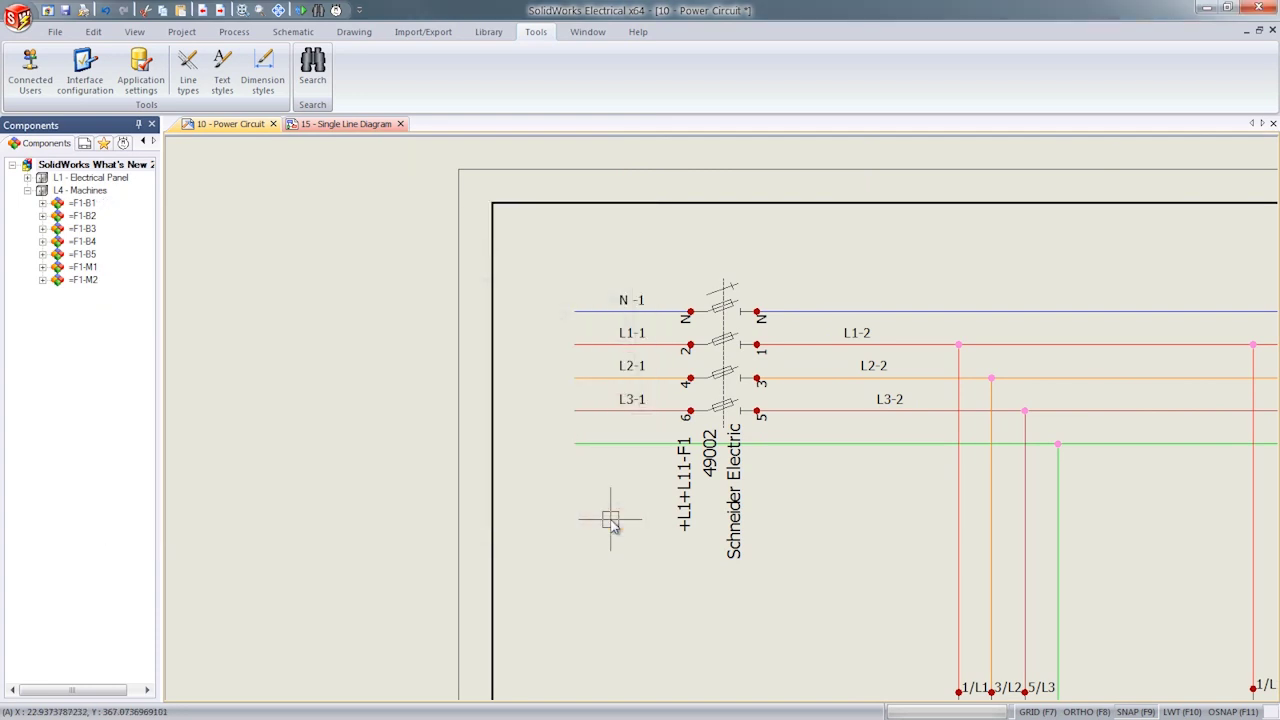
Step: Draw a four-corner rectangular wipeout covering fuse disconnector +L1+L11-F1 and its labels
click(354, 32)
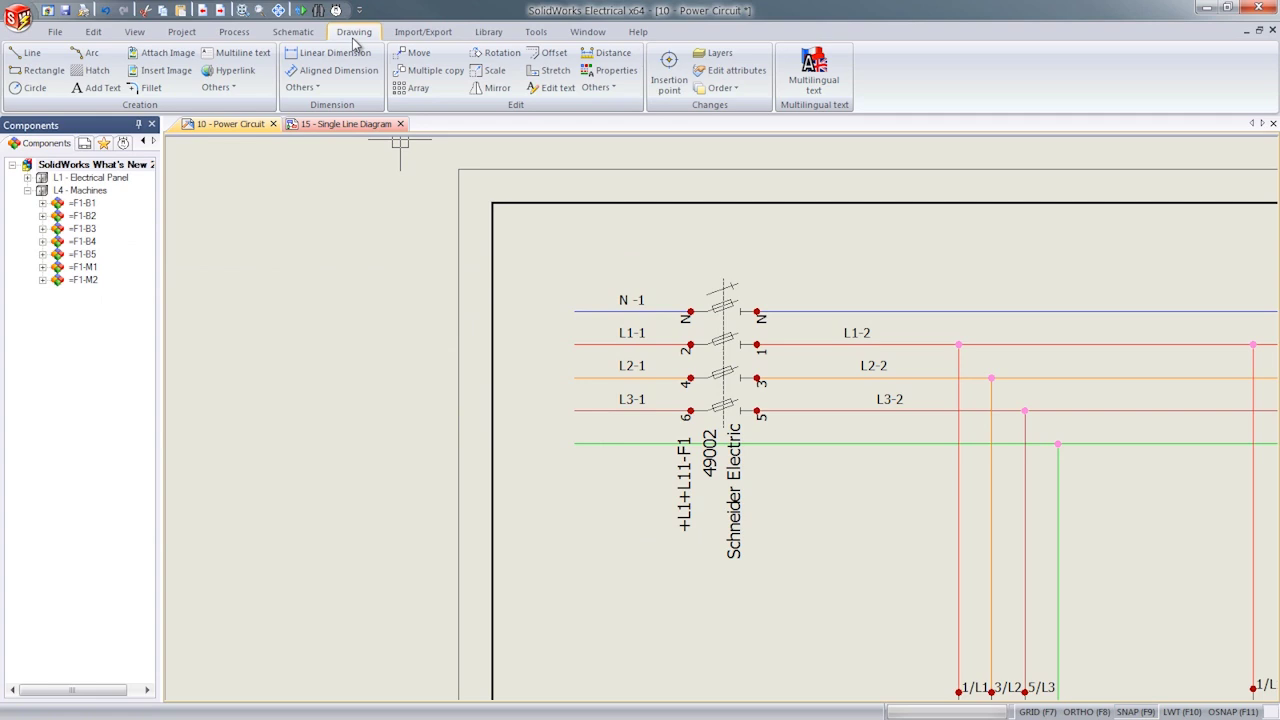
click(236, 92)
click(238, 160)
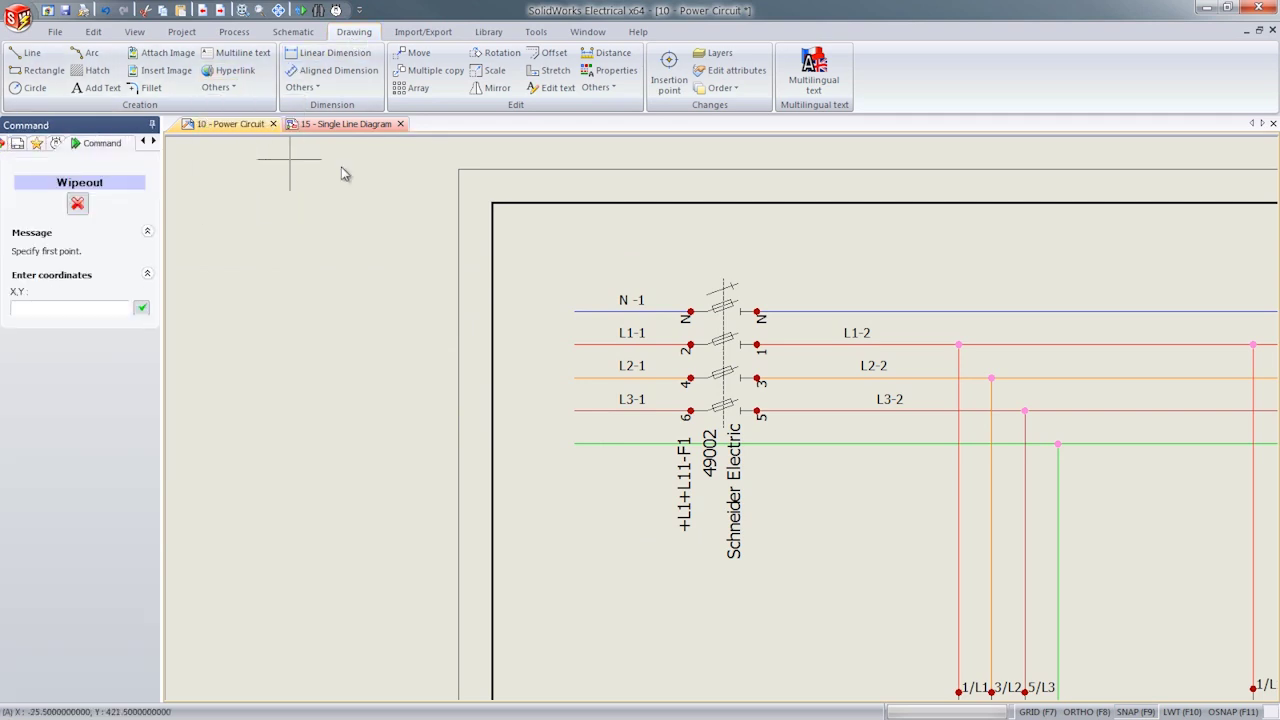
click(664, 262)
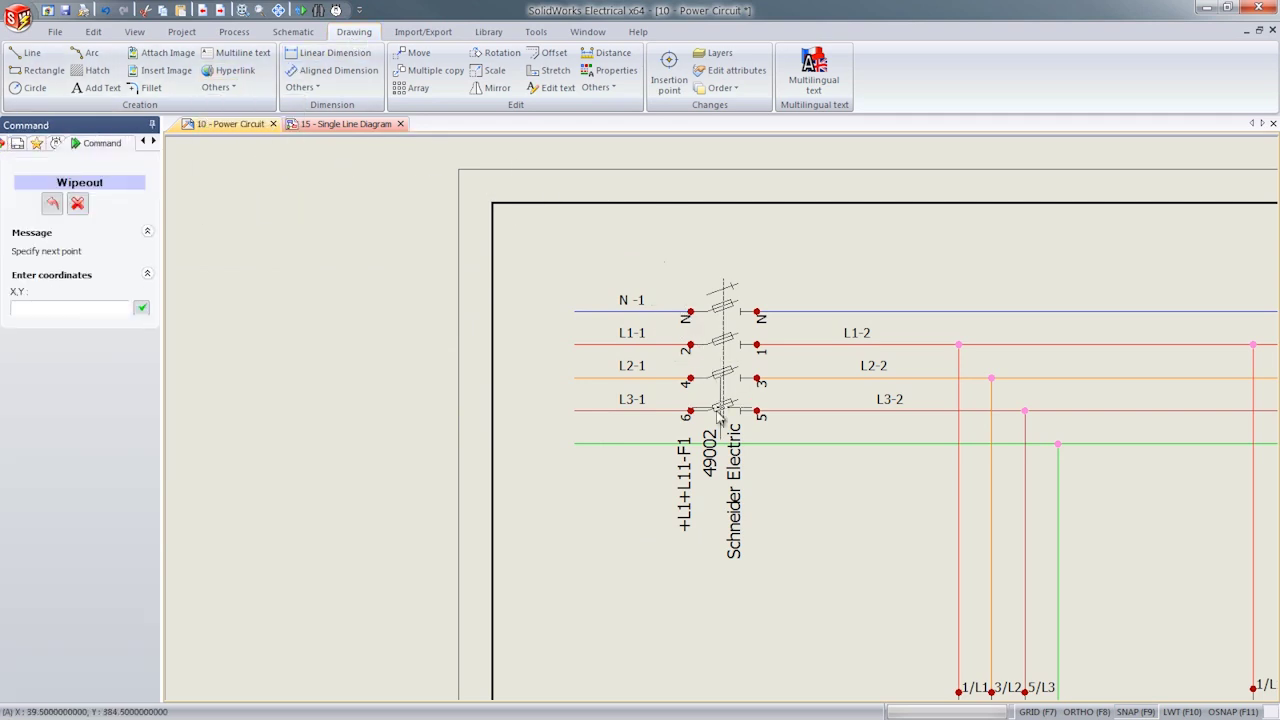
click(666, 572)
click(778, 578)
click(772, 263)
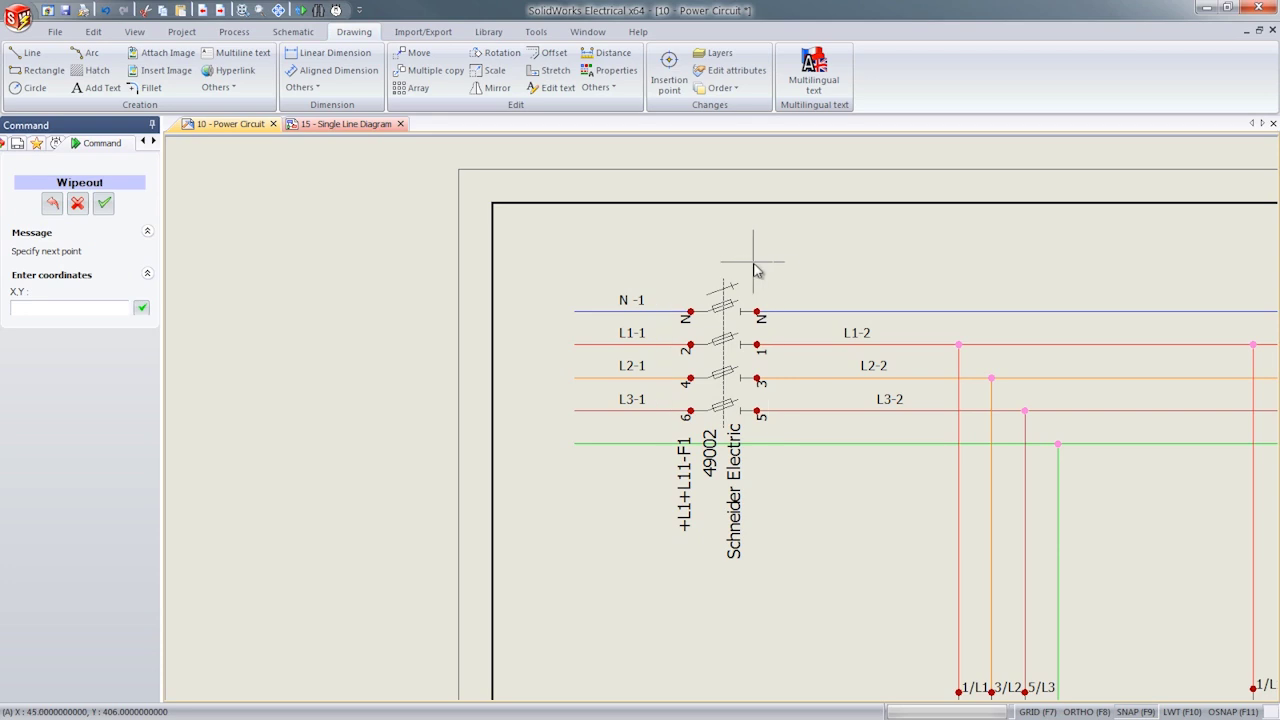
click(666, 265)
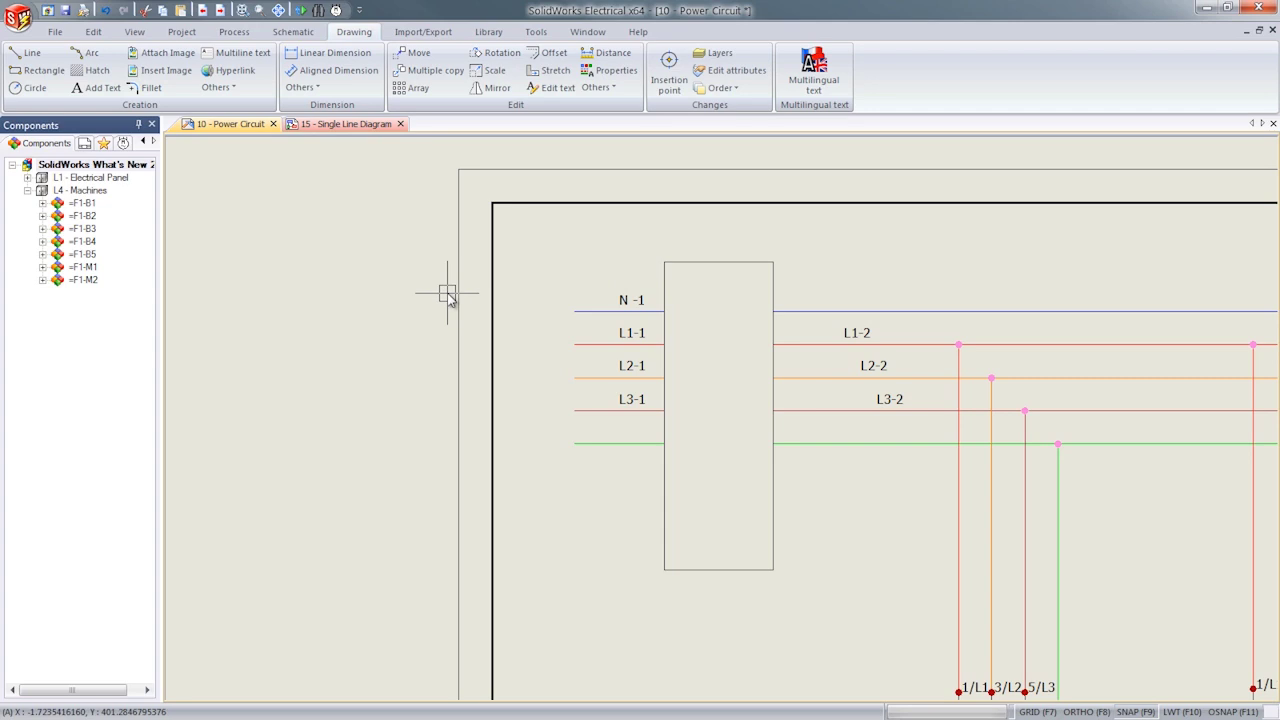
Step: Select the first motor feeder circuit including M1, copy it, and start Paste Special
scroll(340, 170, down, 5)
scroll(477, 370, up, 4)
middle_drag(477, 370, 704, 471)
click(586, 236)
click(678, 655)
click(637, 622)
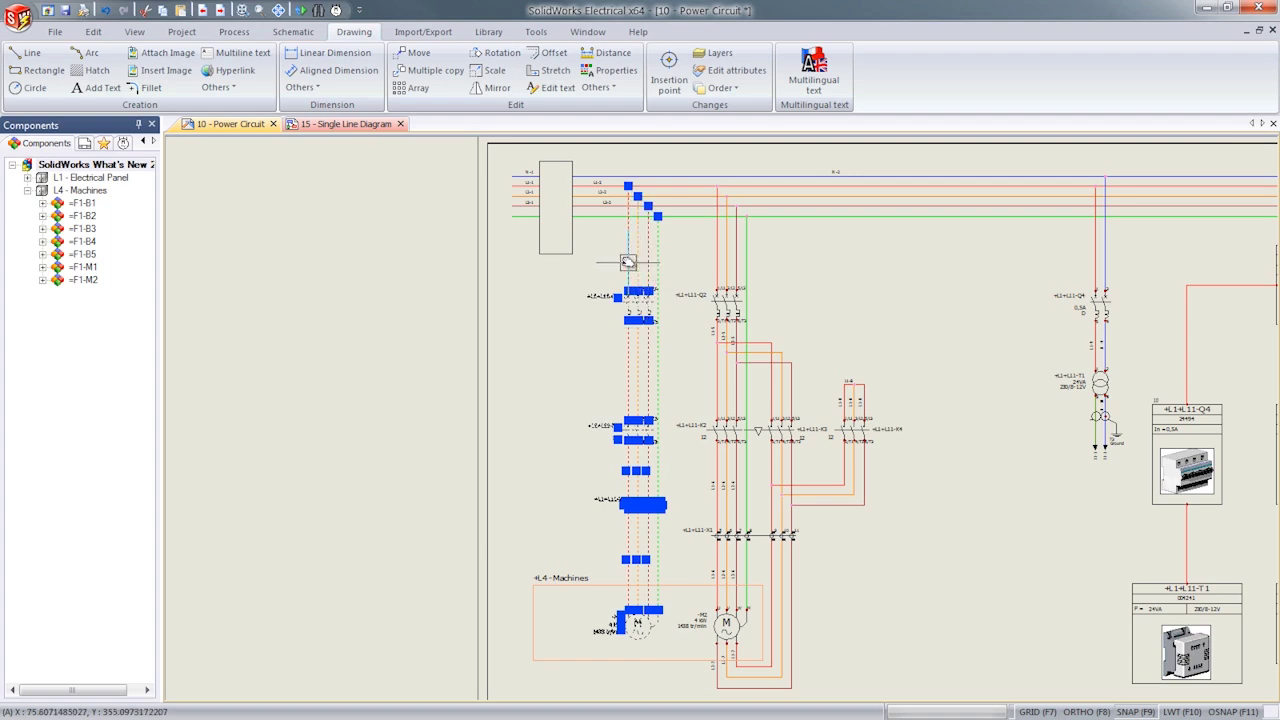
click(94, 33)
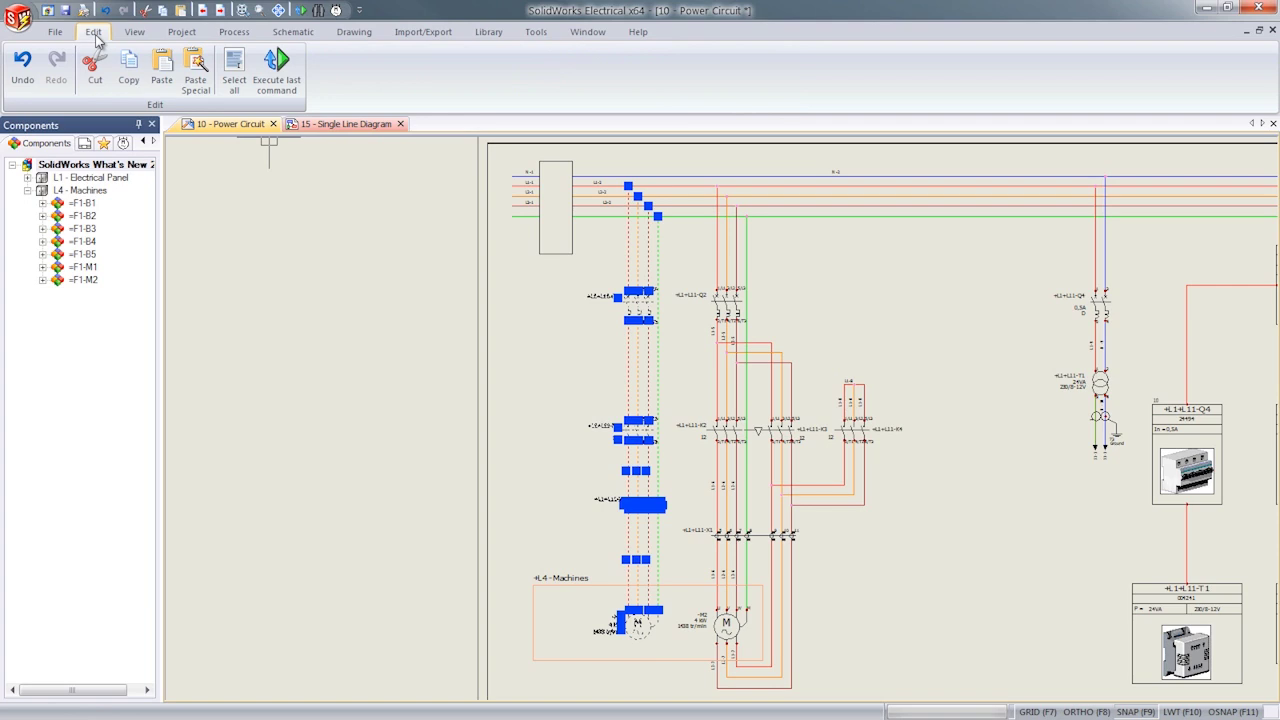
click(128, 68)
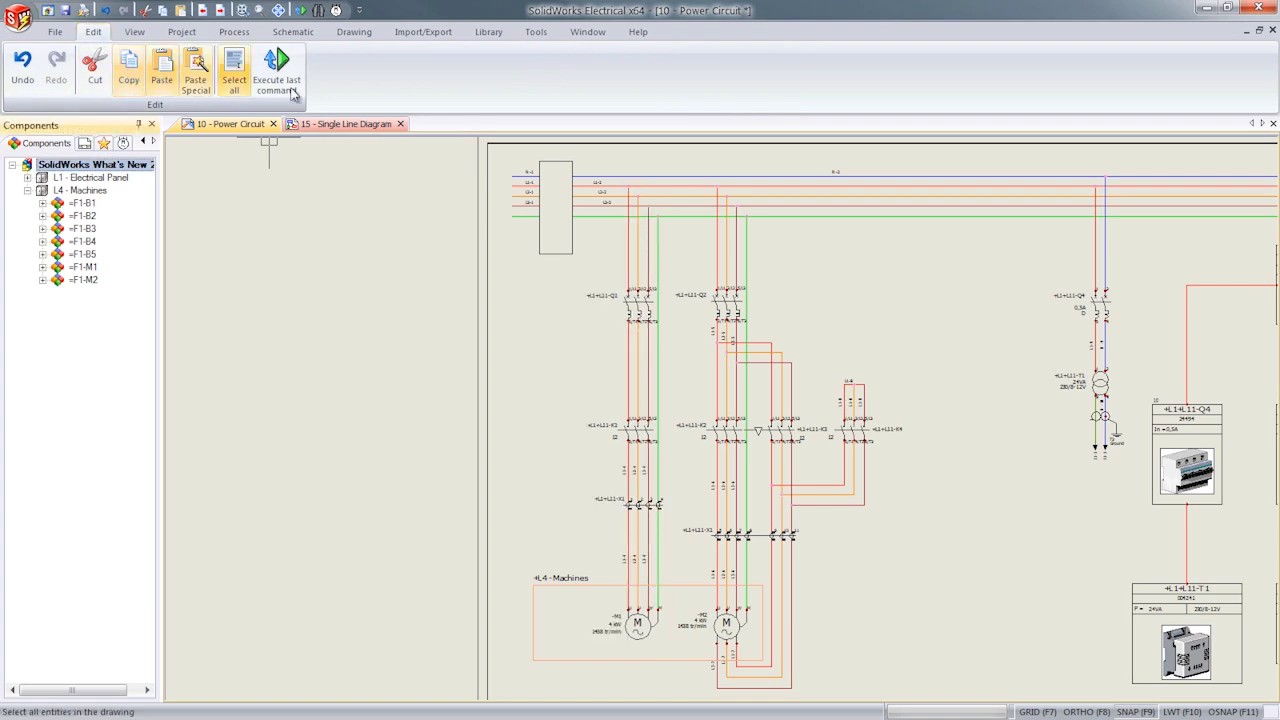
click(208, 82)
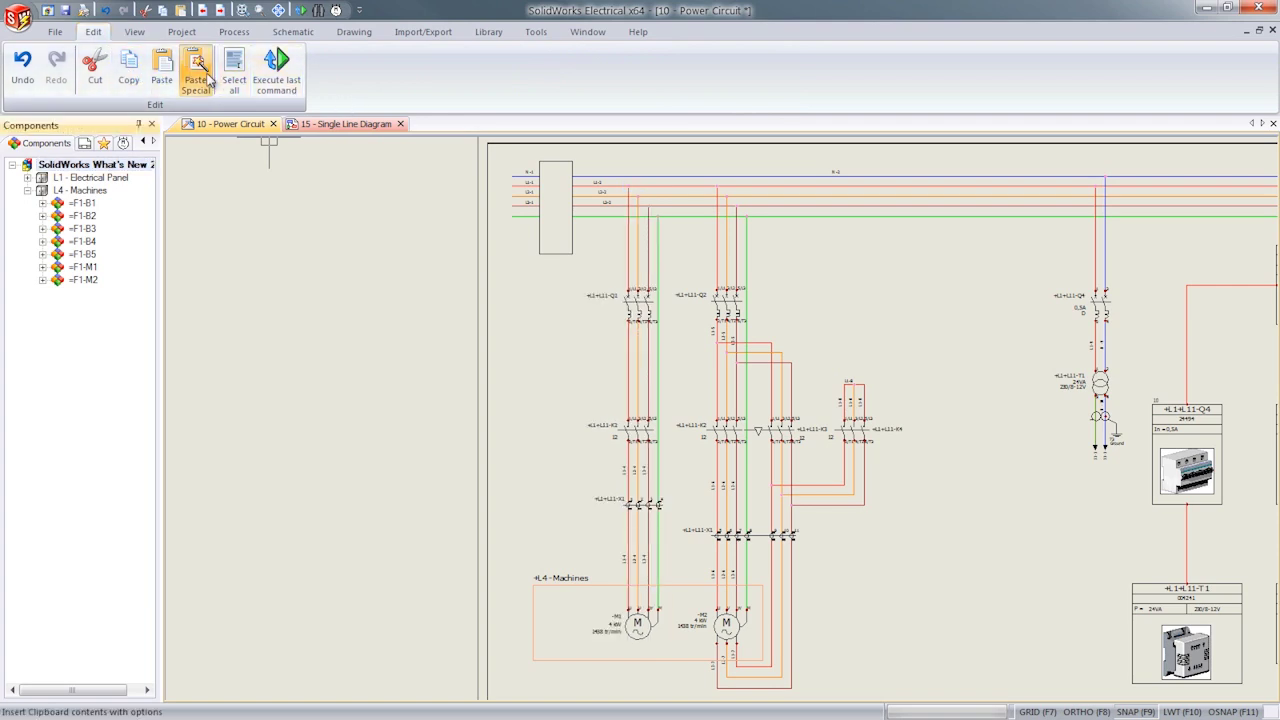
Step: Drop the copied circuit right of the others, with the terminal strip set to Create new mark
click(914, 641)
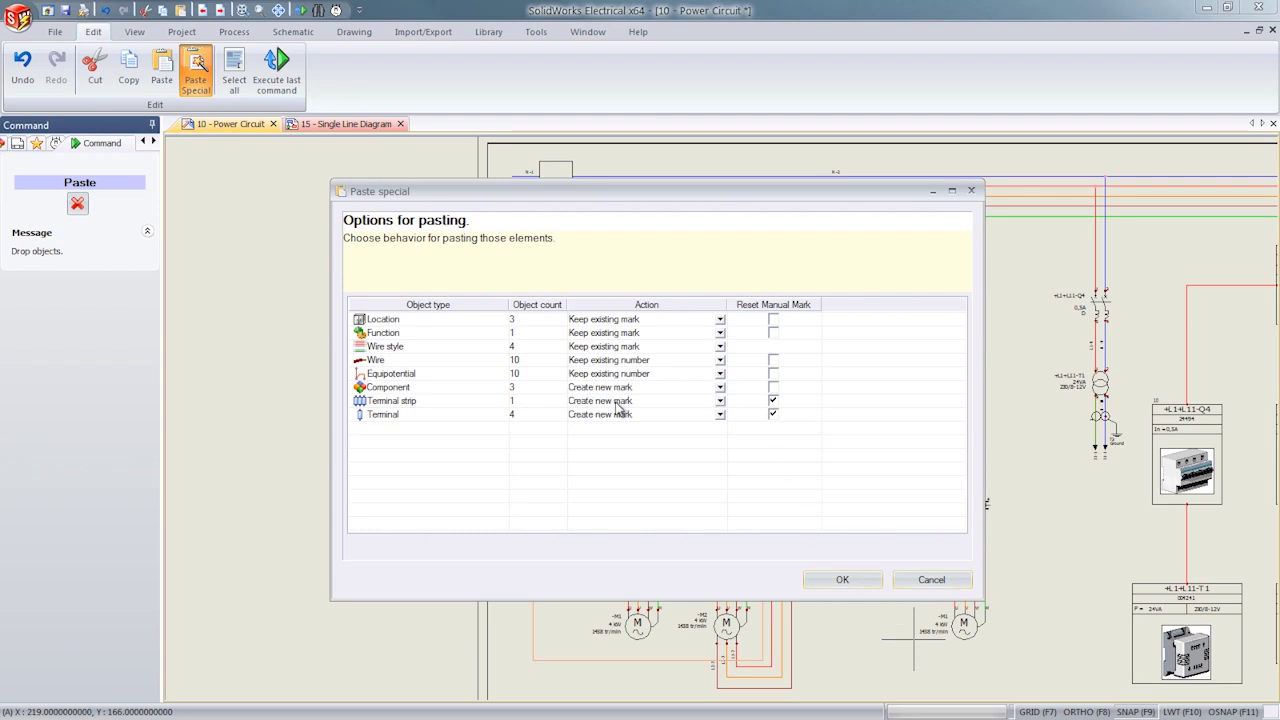
click(720, 402)
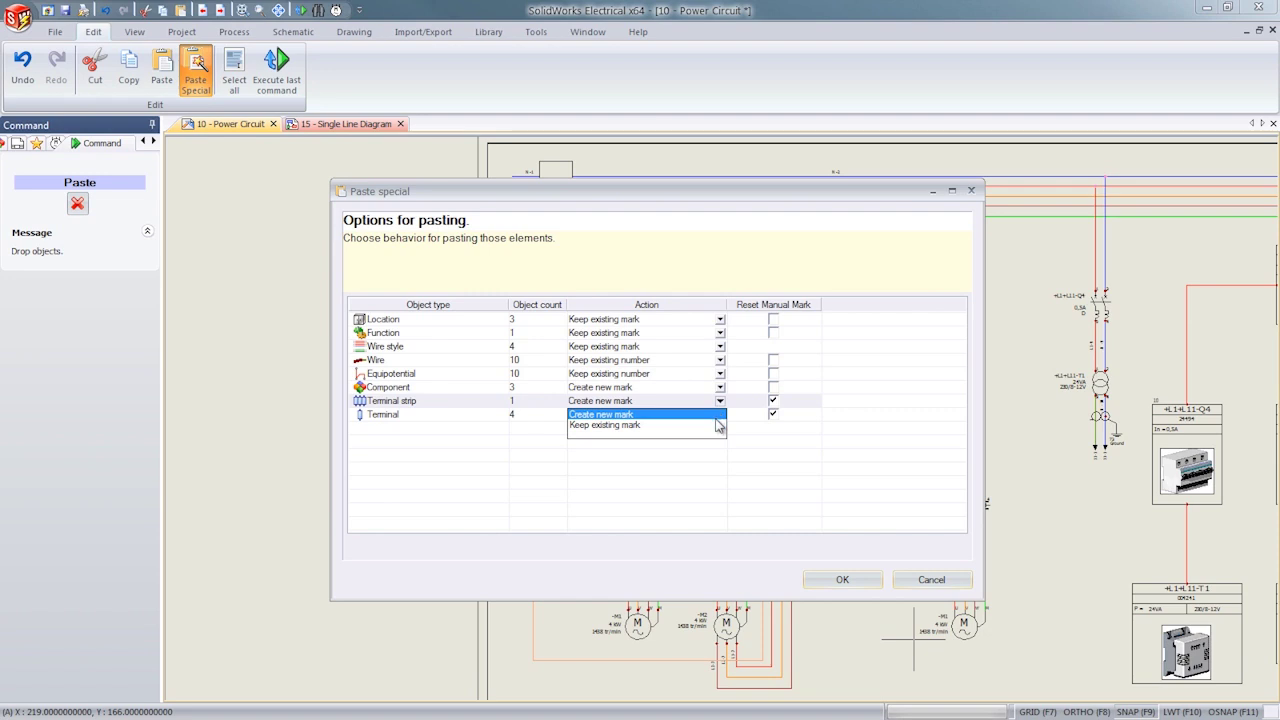
click(714, 418)
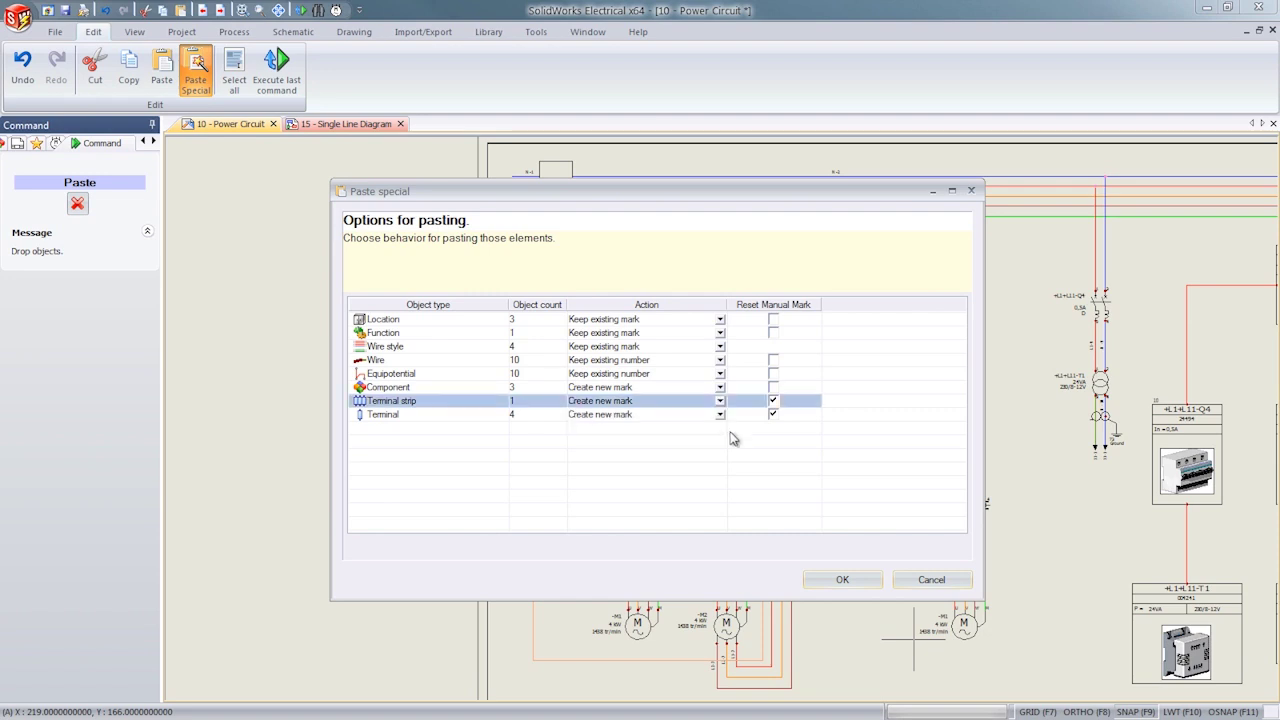
click(857, 582)
Step: Show wire labels L1-3 Red, L2-3 Orange and L3-3 Brown on contactor K1's three feed wires
scroll(1020, 491, up, 2)
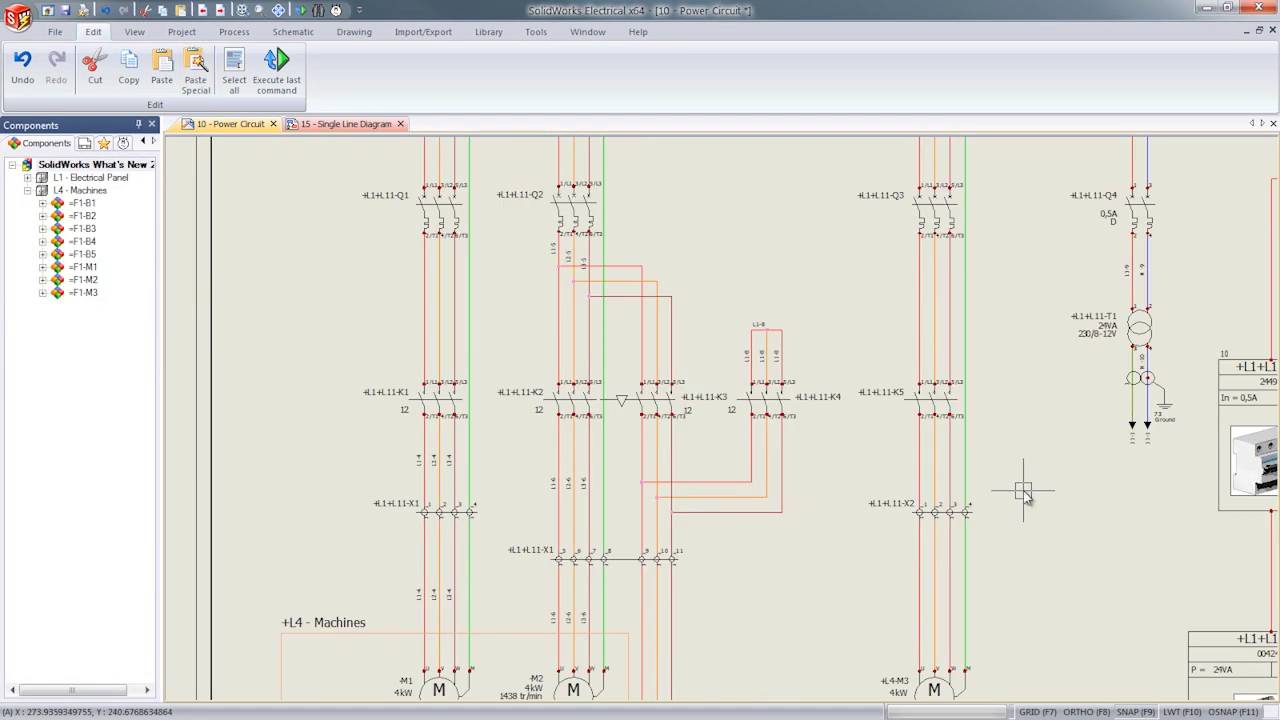
middle_drag(993, 311, 968, 202)
scroll(586, 329, up, 4)
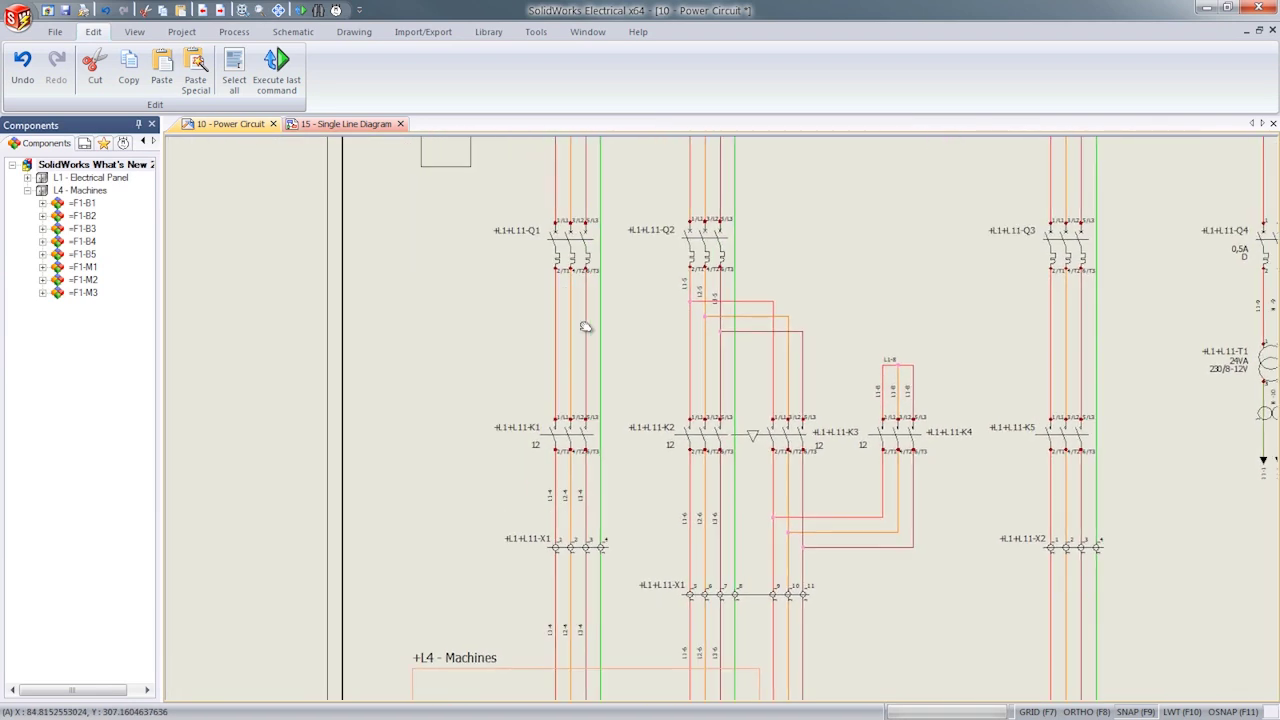
middle_drag(647, 345, 720, 343)
scroll(721, 345, up, 1)
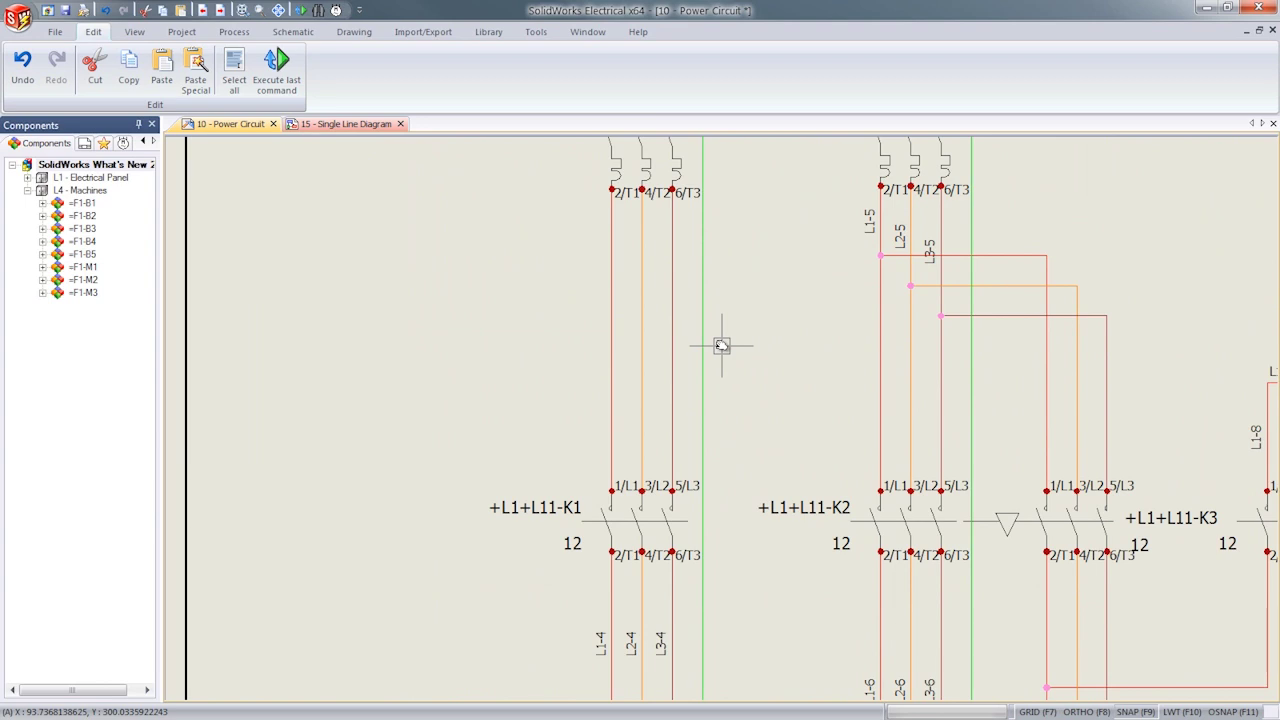
click(611, 330)
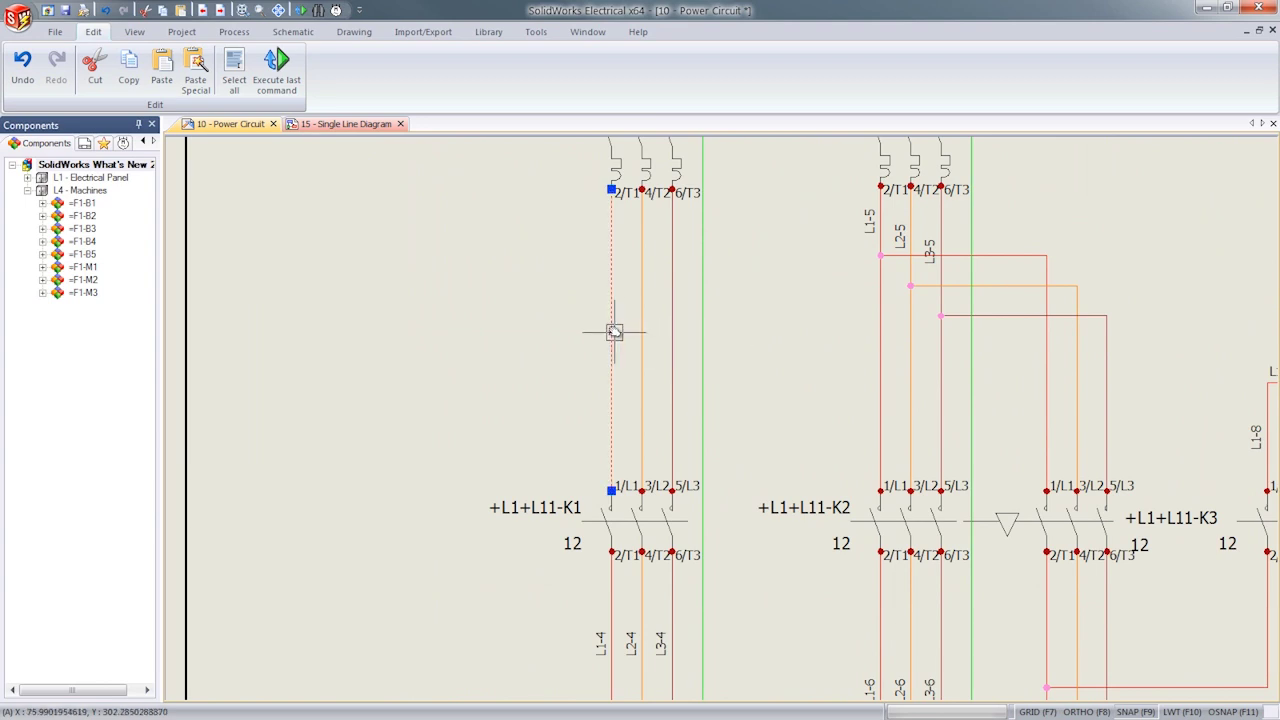
click(641, 333)
right_click(669, 332)
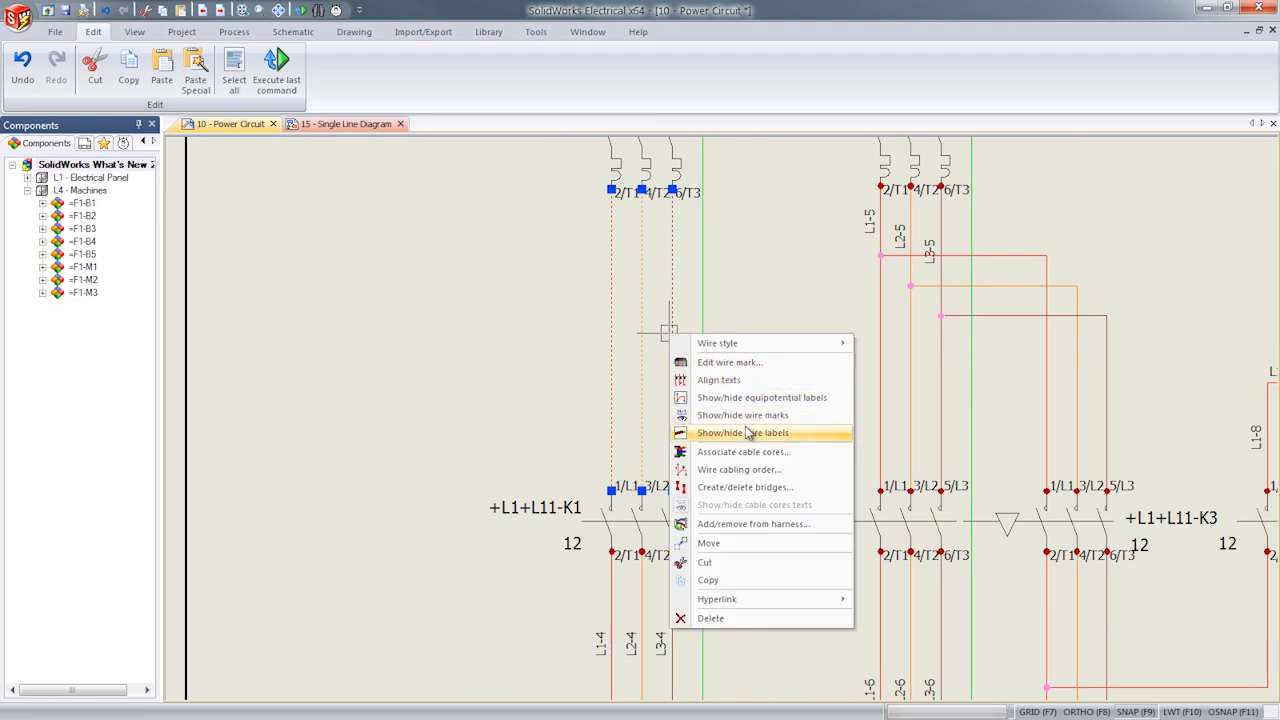
click(813, 443)
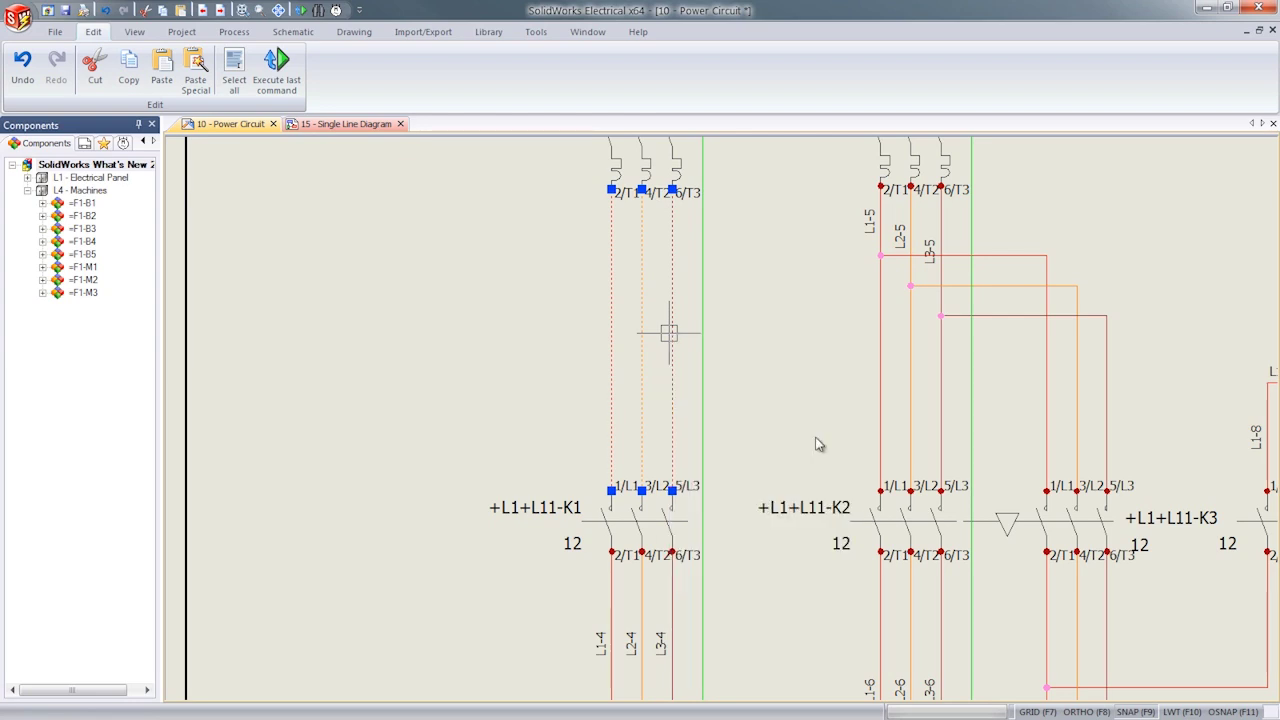
key(Escape)
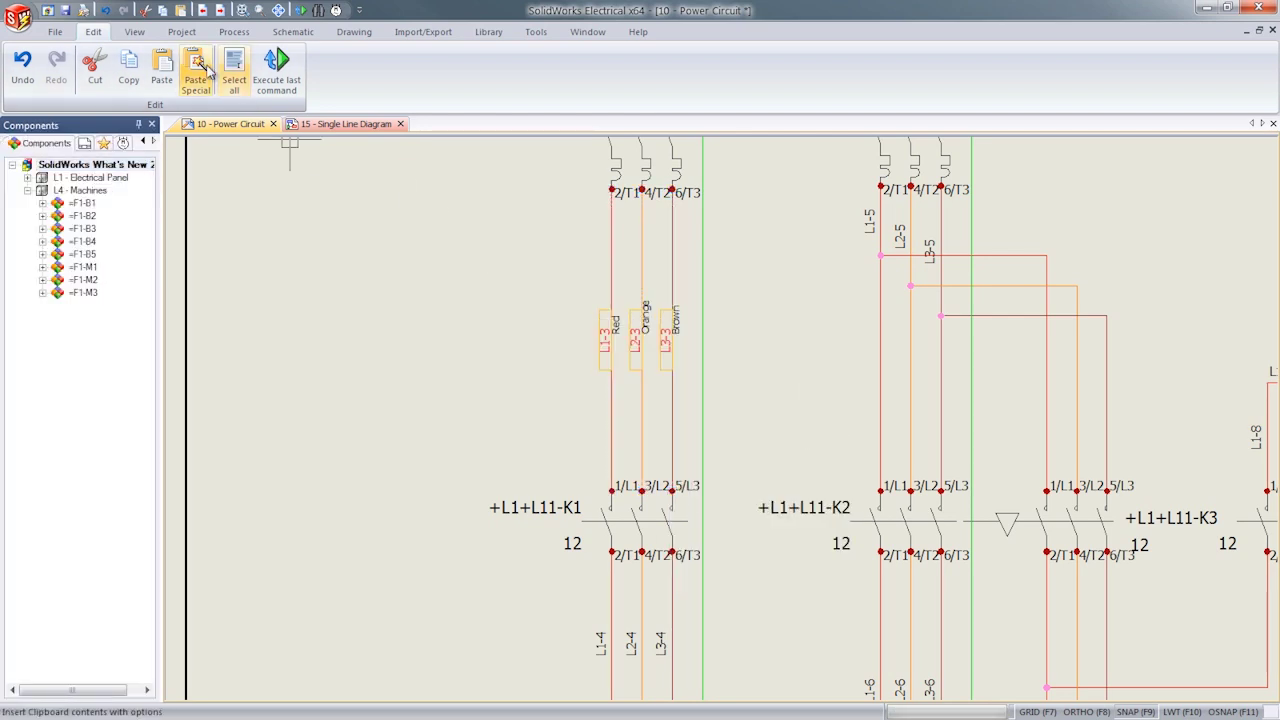
click(193, 37)
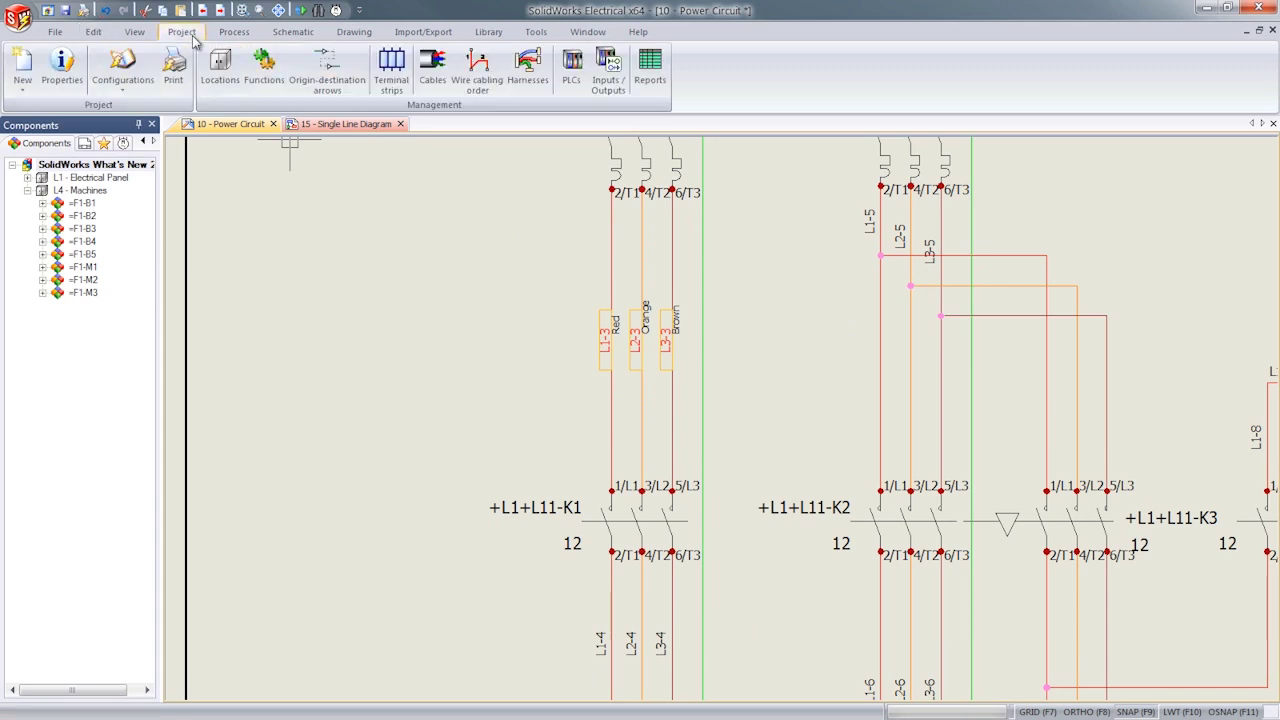
click(136, 68)
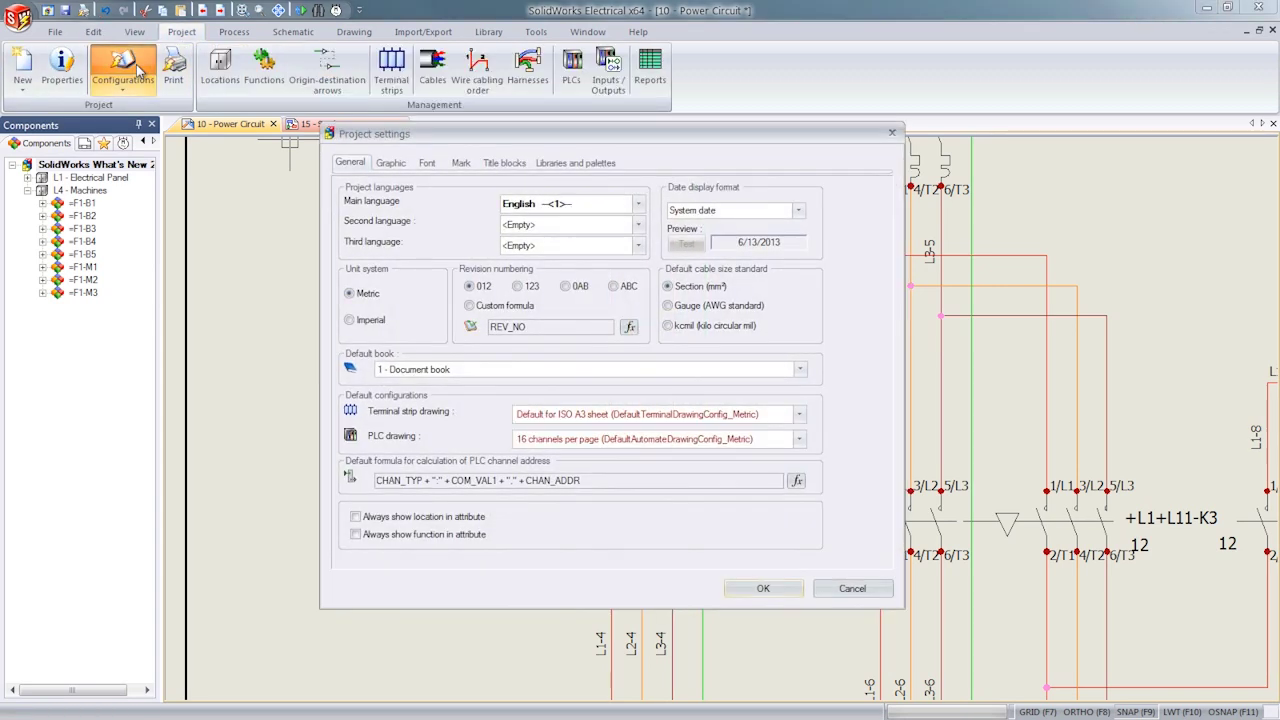
click(390, 163)
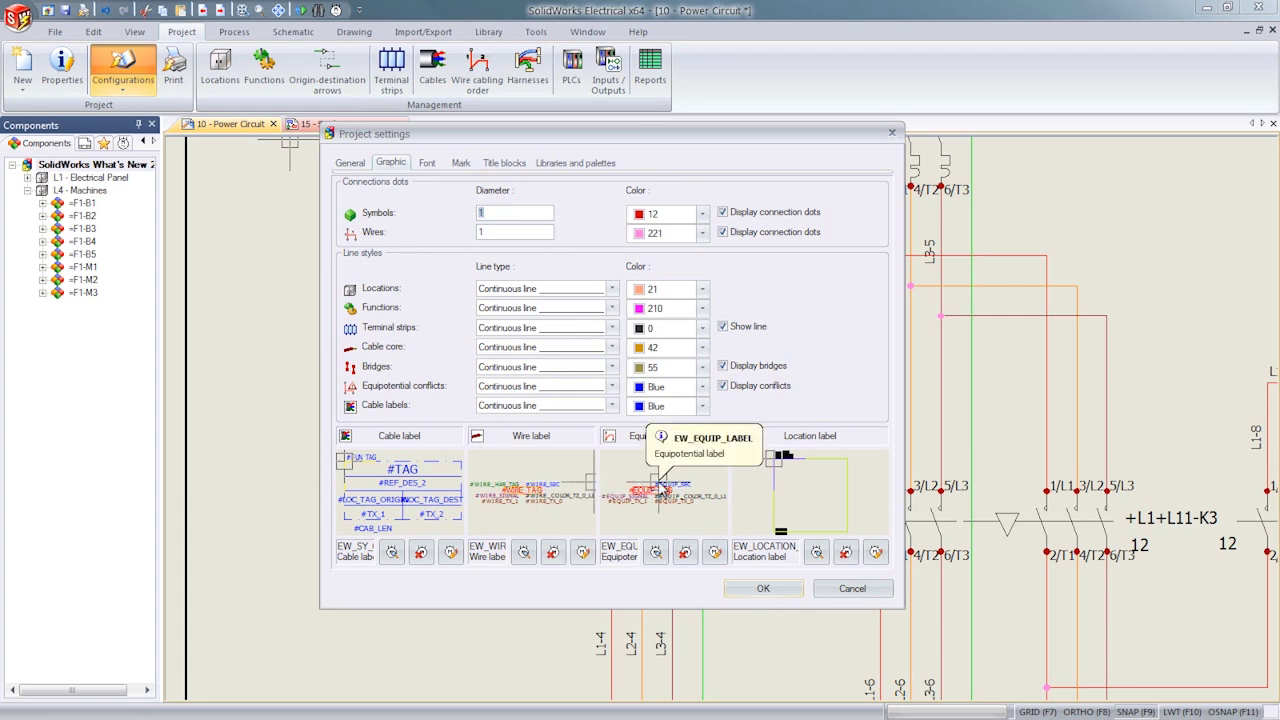
click(766, 587)
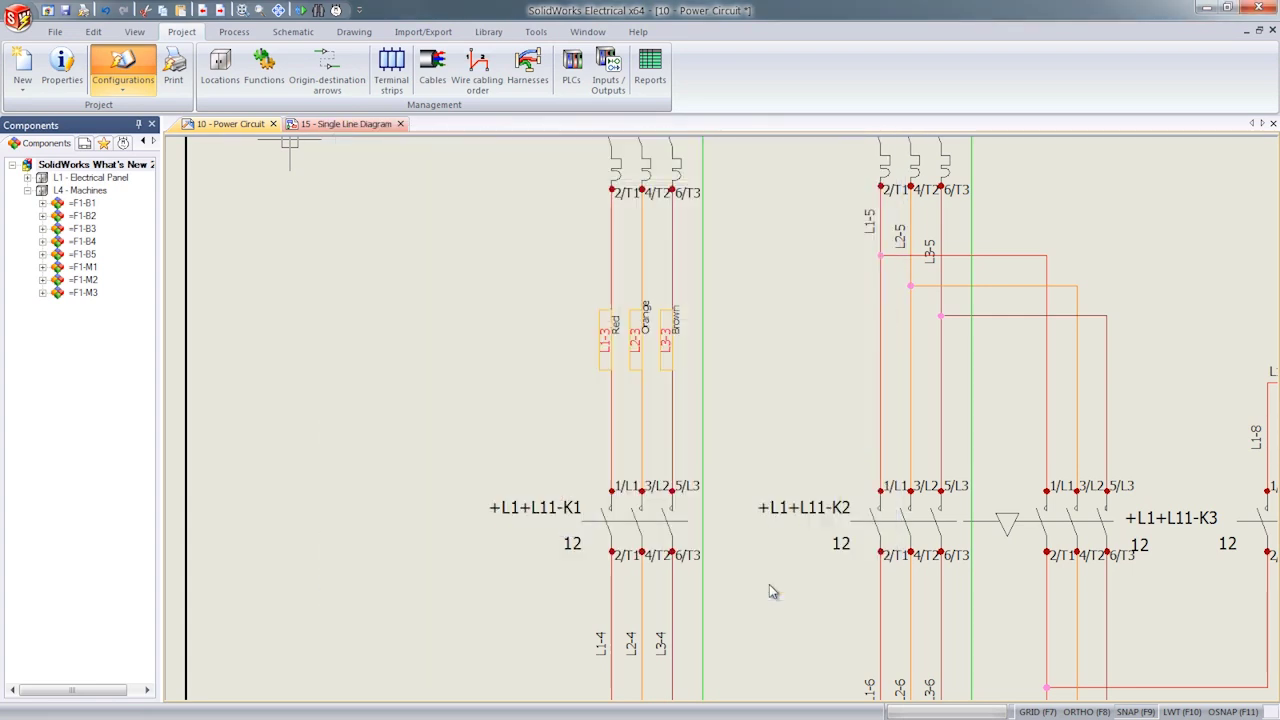
Step: Open the 11 - Control Circuit and 12 - Control Circuit drawings from the Documents list
click(85, 143)
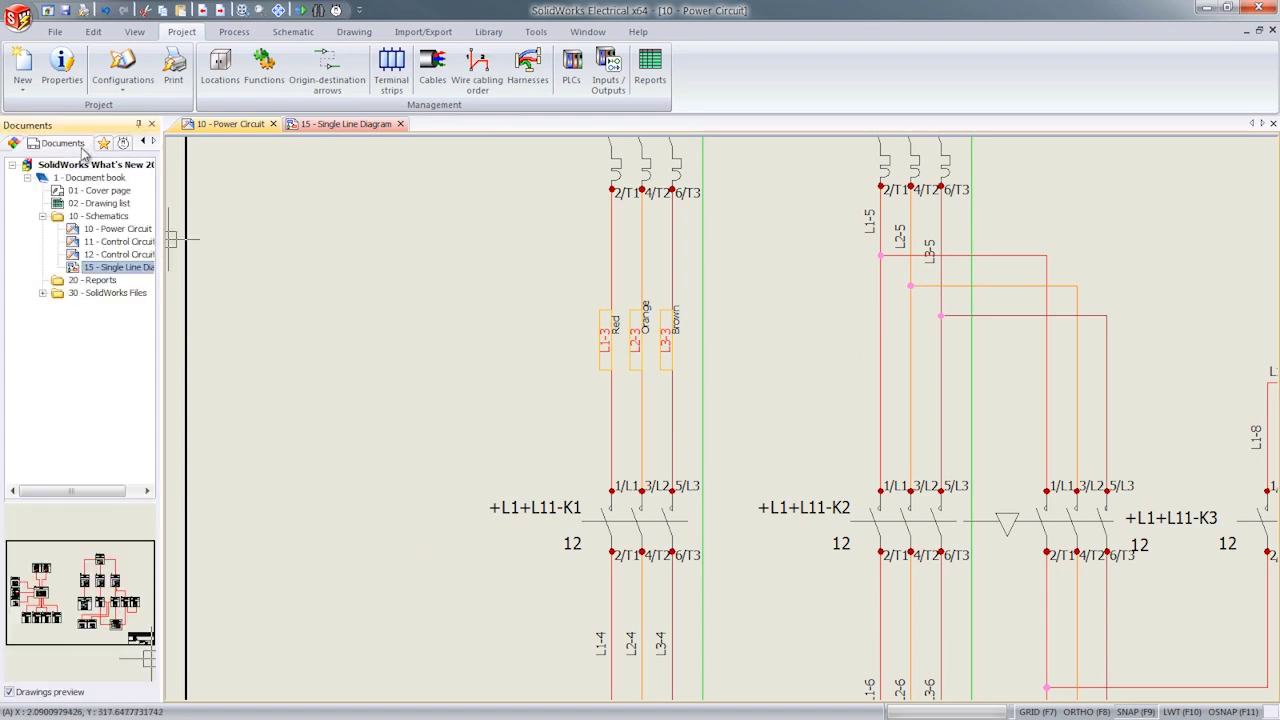
double_click(100, 242)
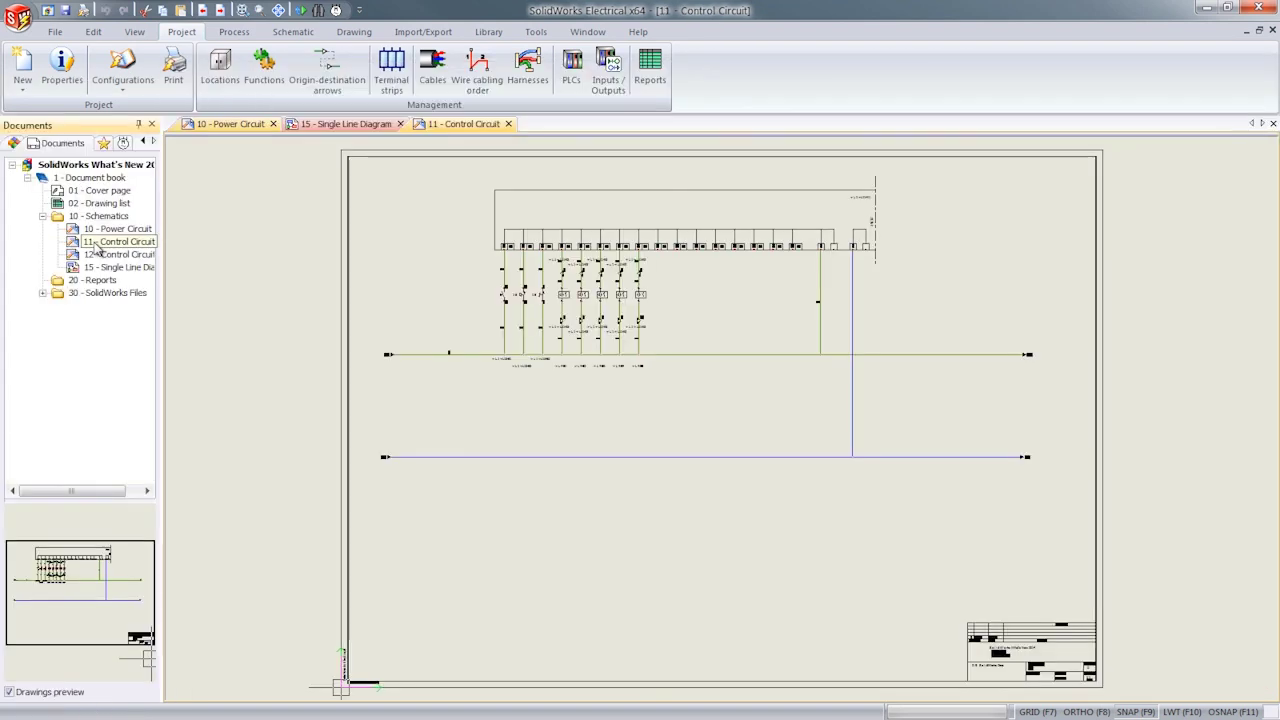
double_click(100, 254)
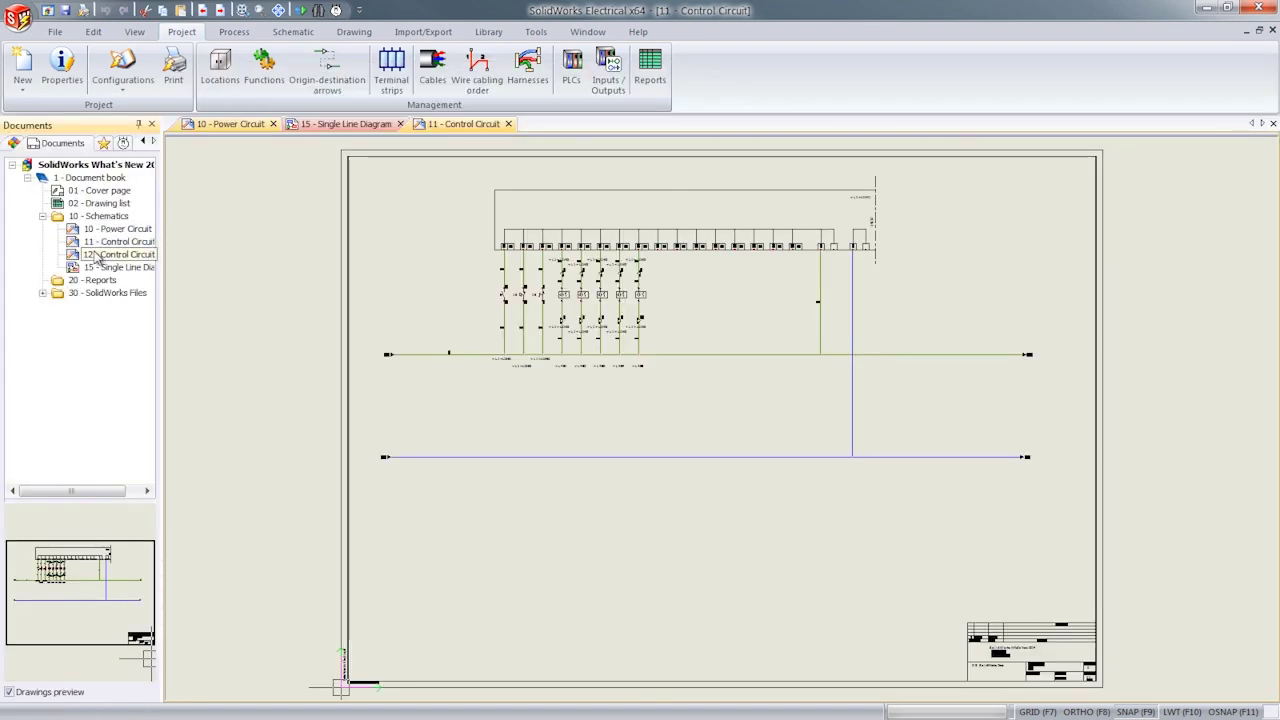
scroll(565, 530, up, 4)
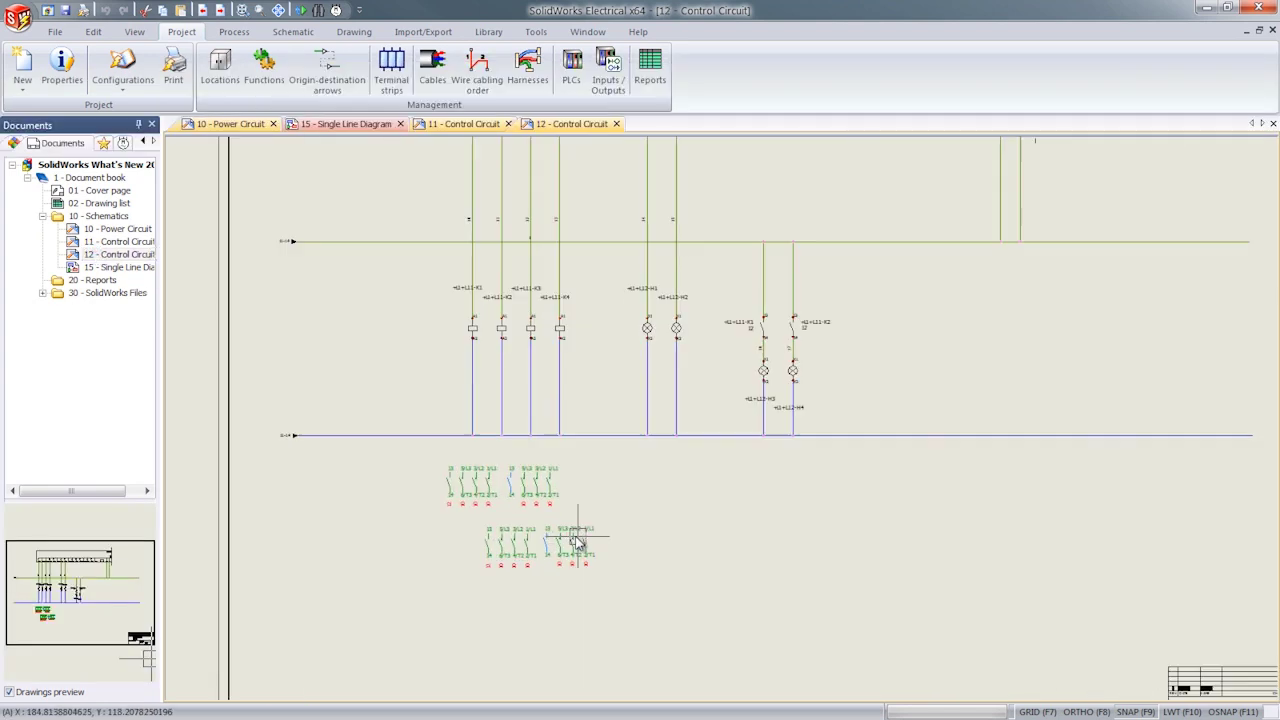
right_click(427, 474)
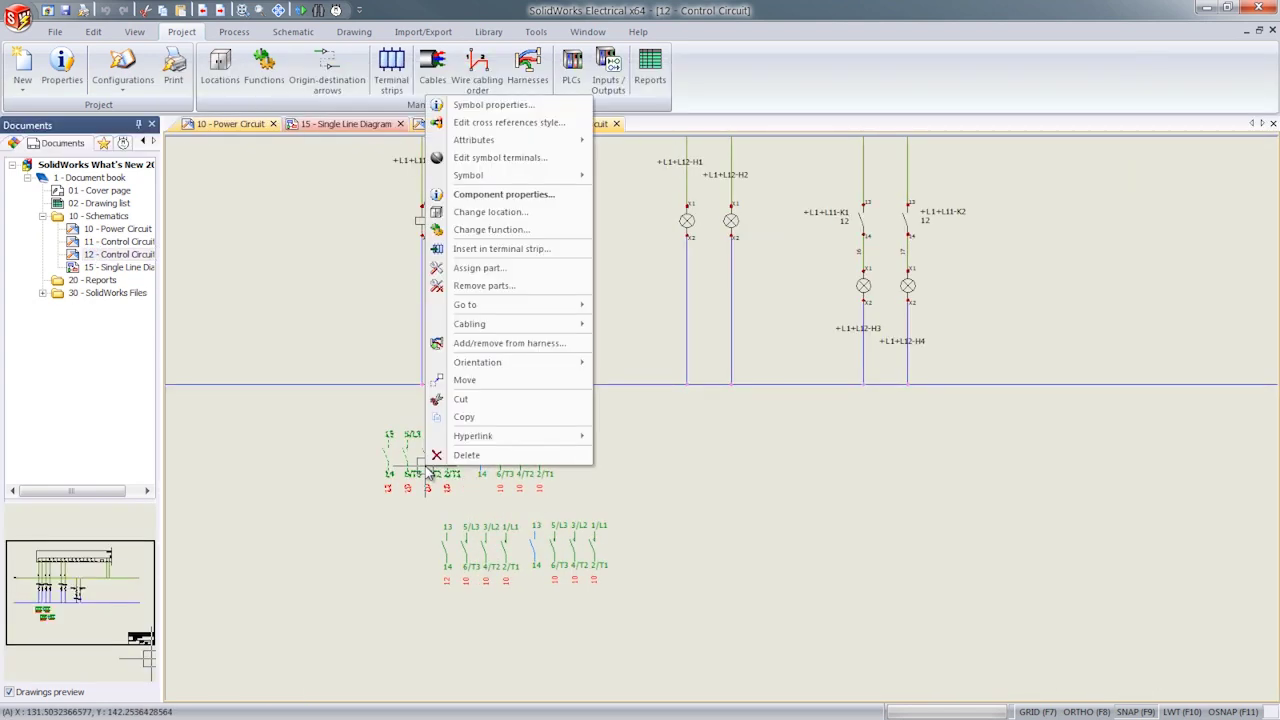
click(465, 122)
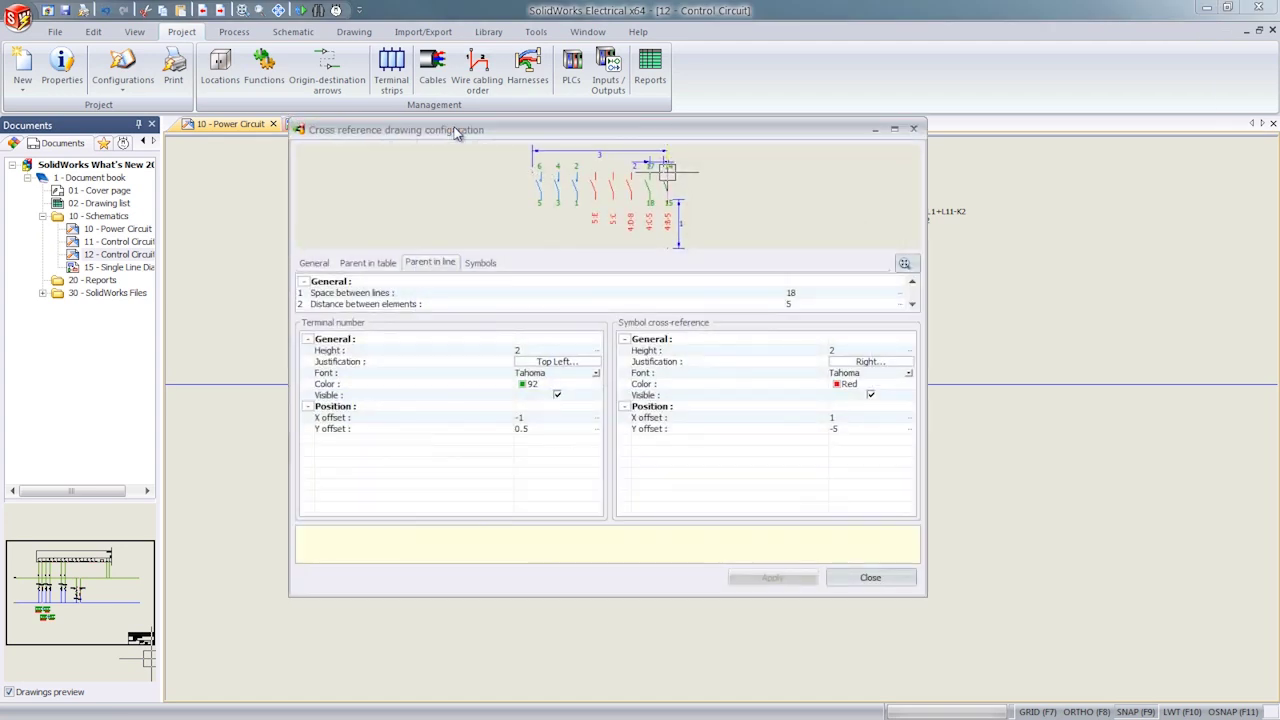
click(314, 263)
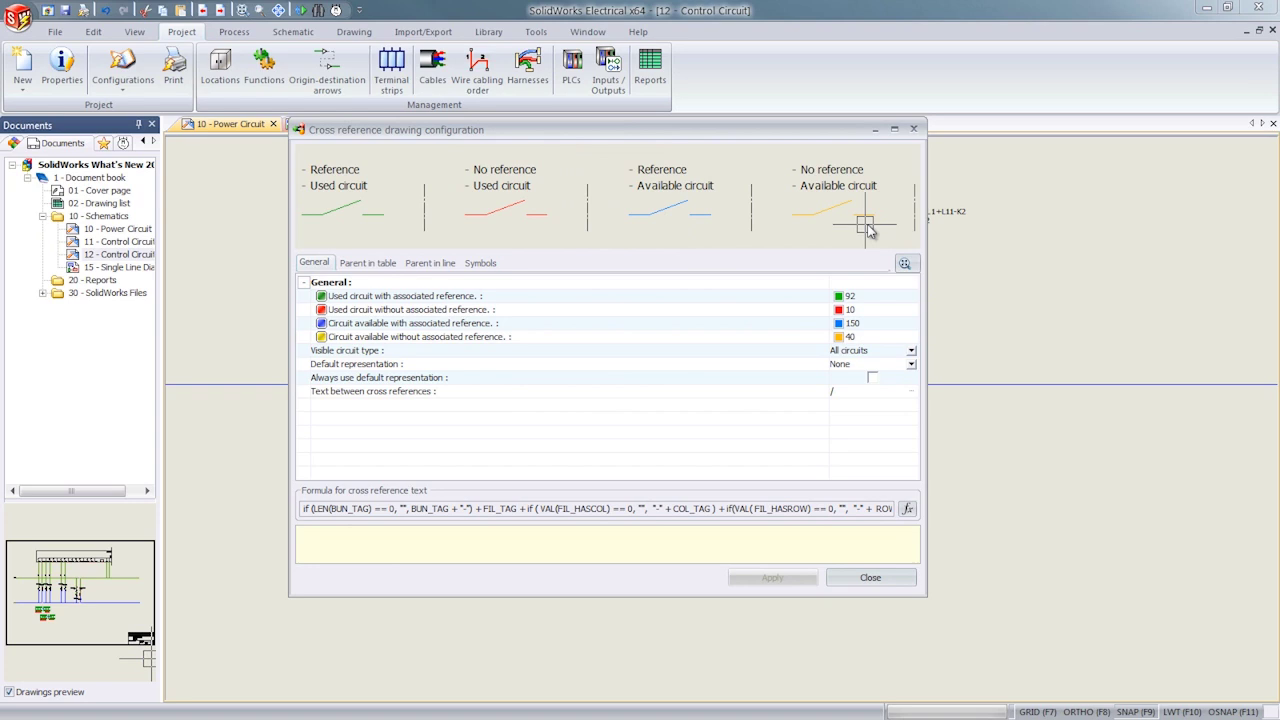
click(886, 580)
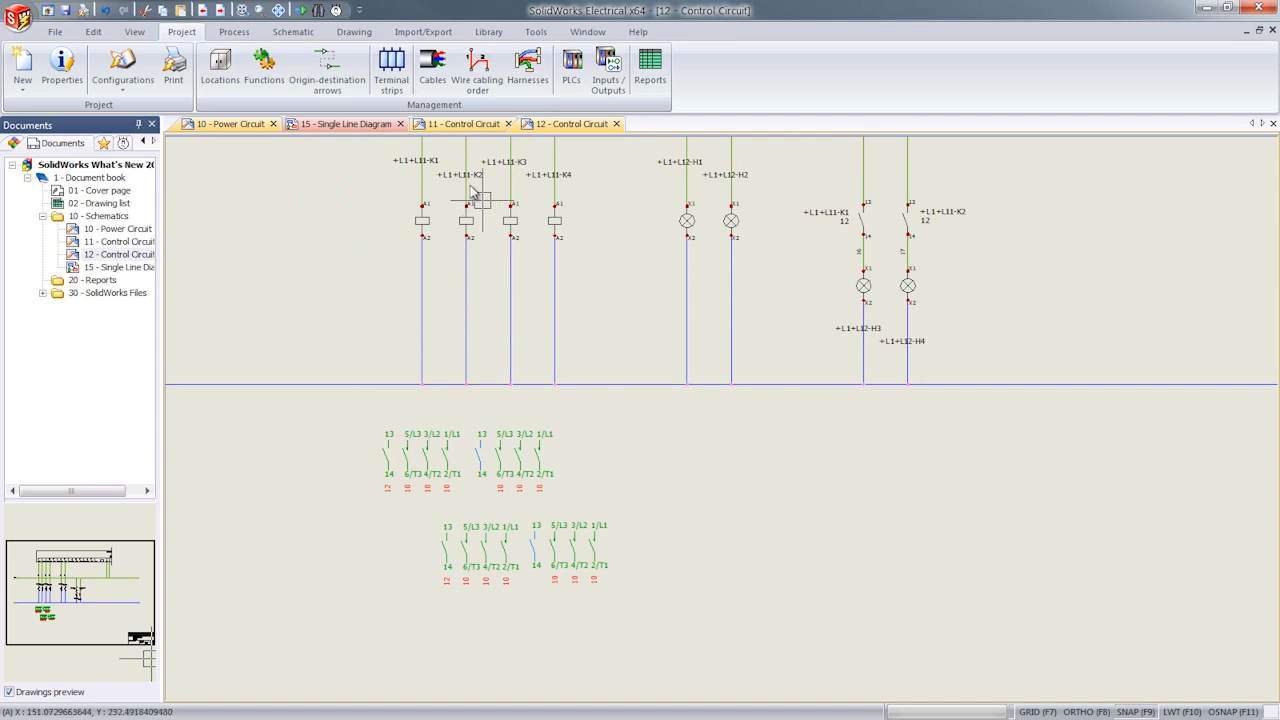
Step: Launch the TraceParts parts download from the Library's Manufacturer parts manager
click(485, 33)
click(322, 72)
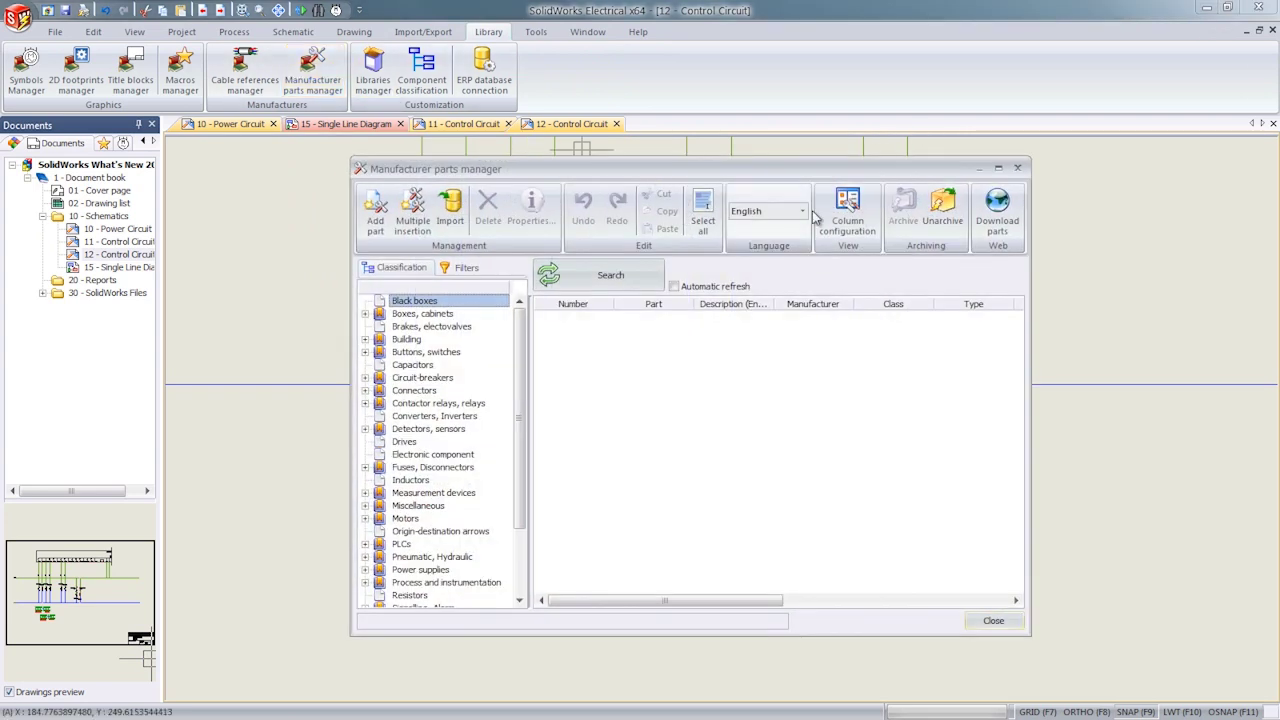
click(1005, 231)
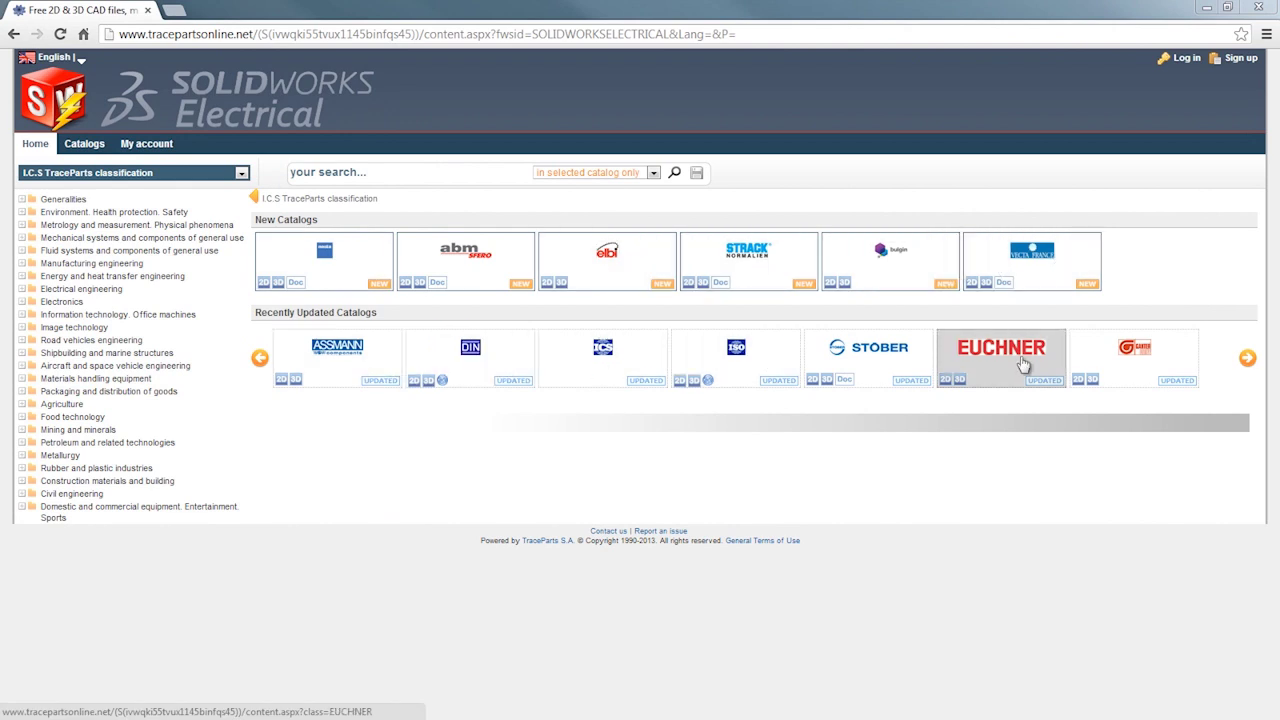
Step: Page through the updated catalogs and expand Electrical engineering > Electrical engineering in general
click(1247, 358)
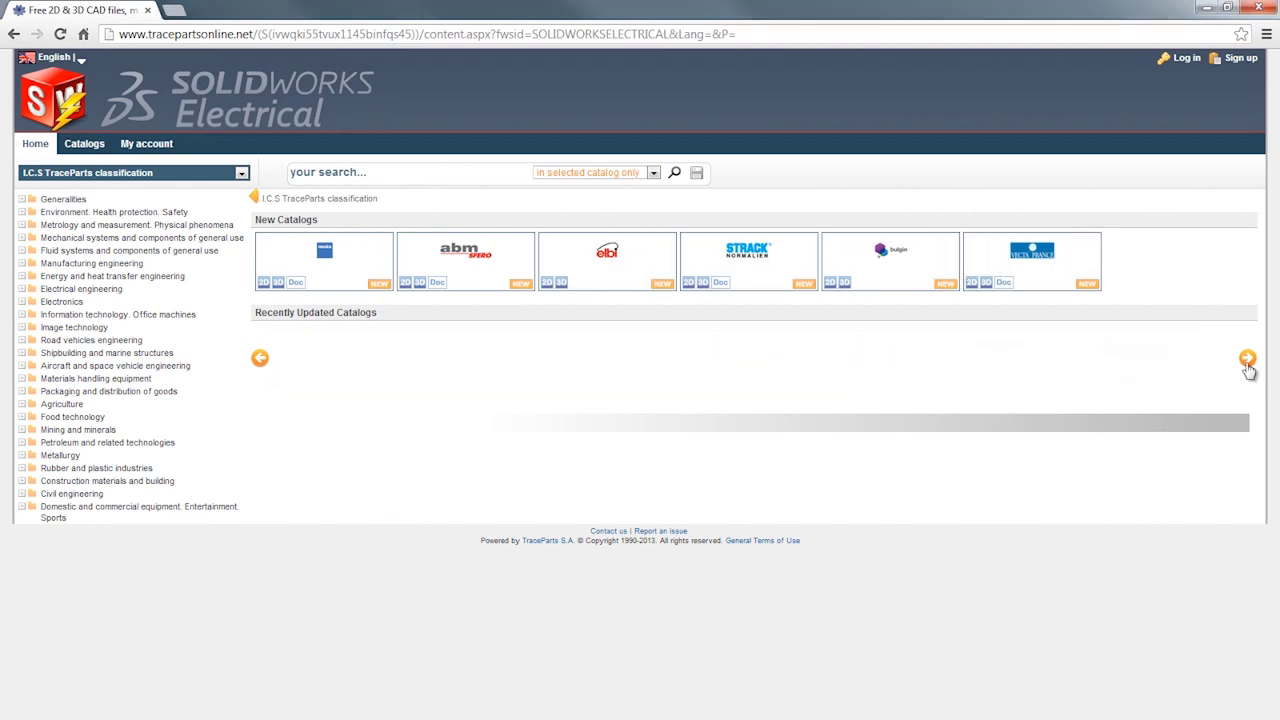
click(1247, 360)
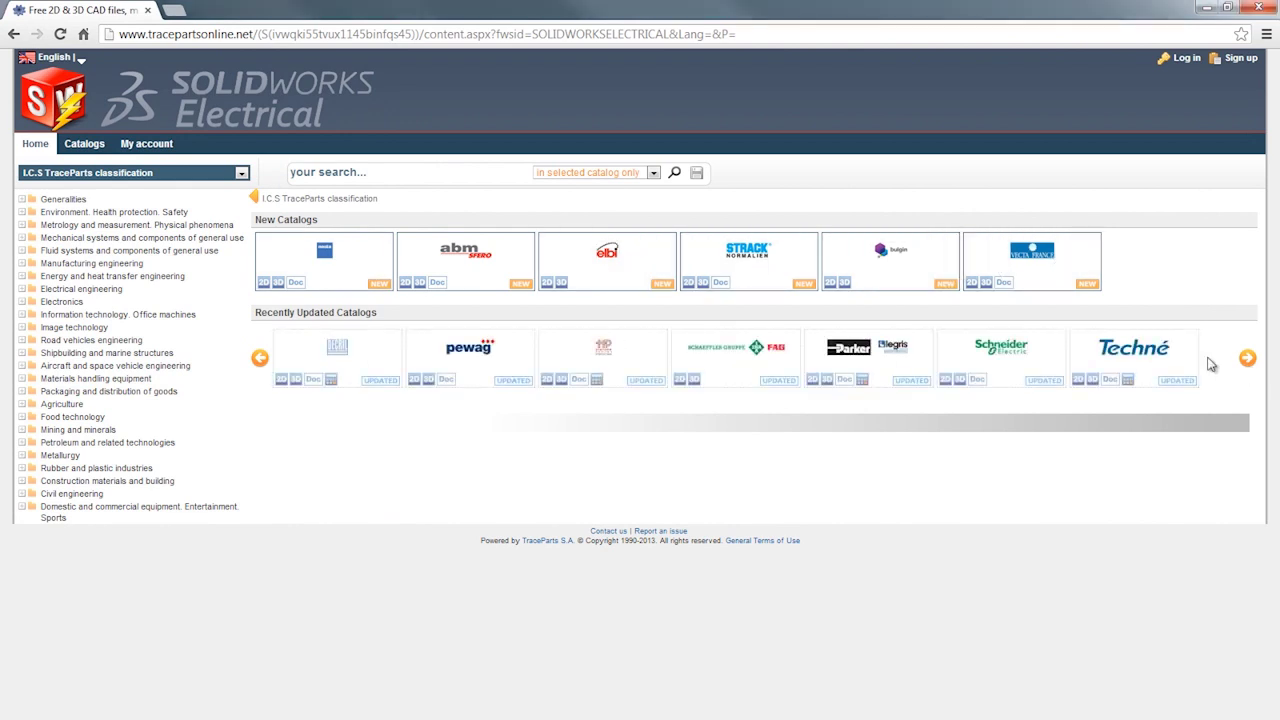
click(22, 289)
click(32, 302)
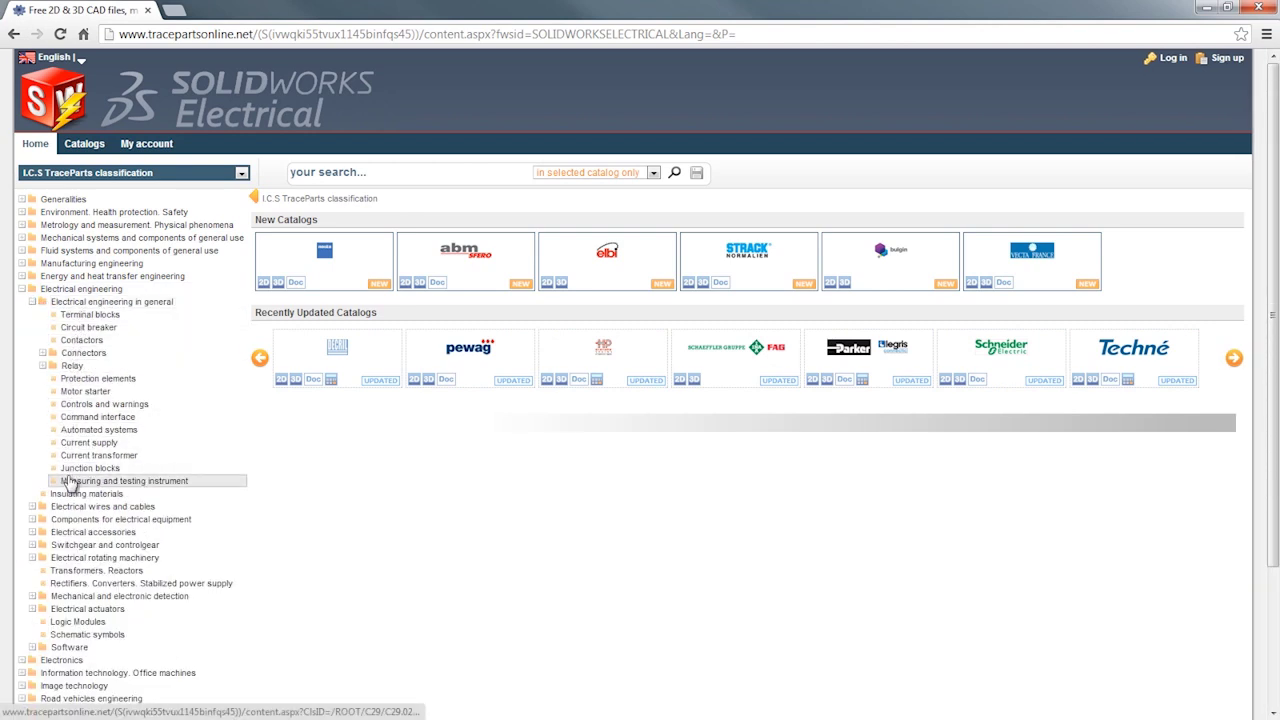
Step: Search the catalogue for 'contactor' and open the first Legrand power contactor's details
click(381, 174)
text(co)
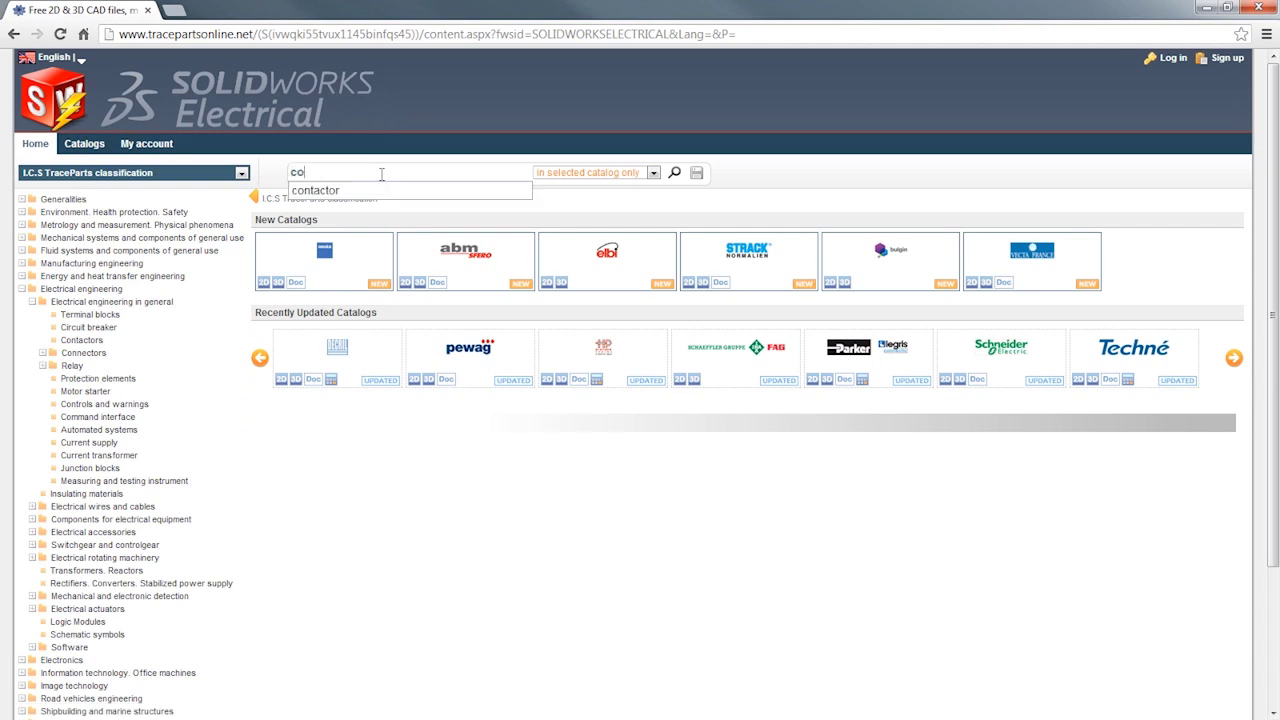
text(ntac)
key(Down)
key(Return)
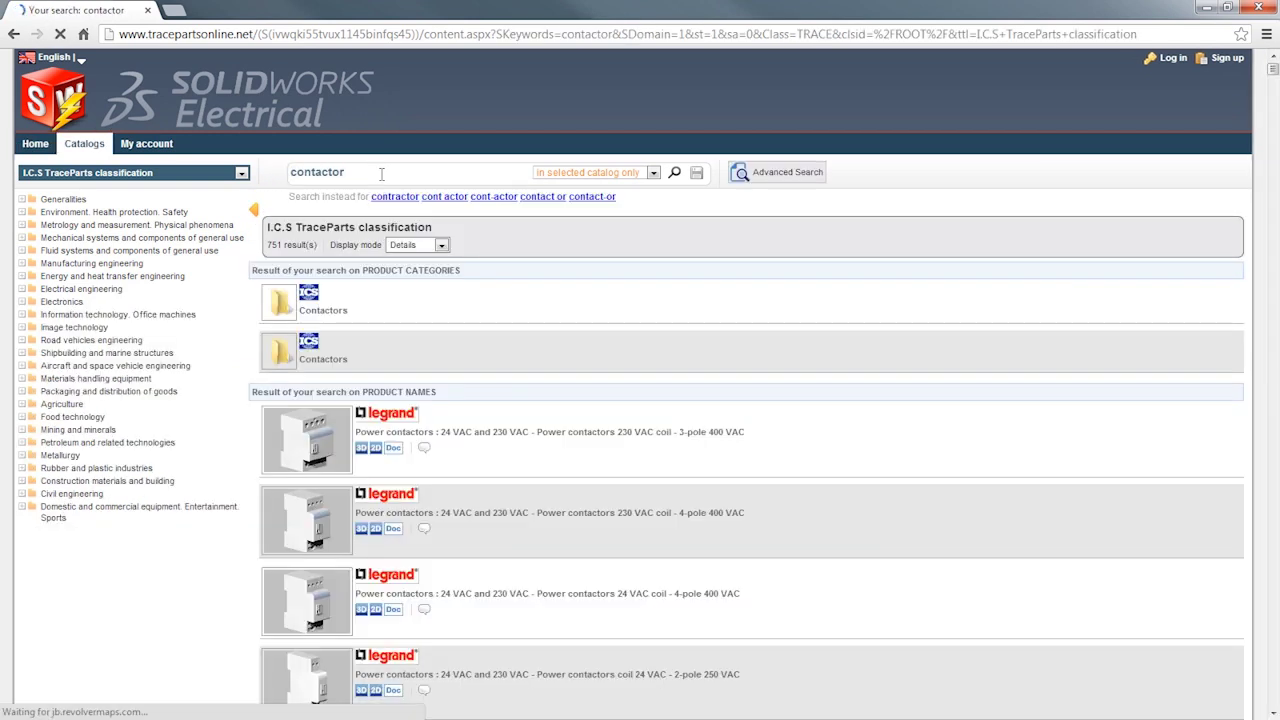
scroll(576, 347, down, 2)
scroll(1276, 203, down, 5)
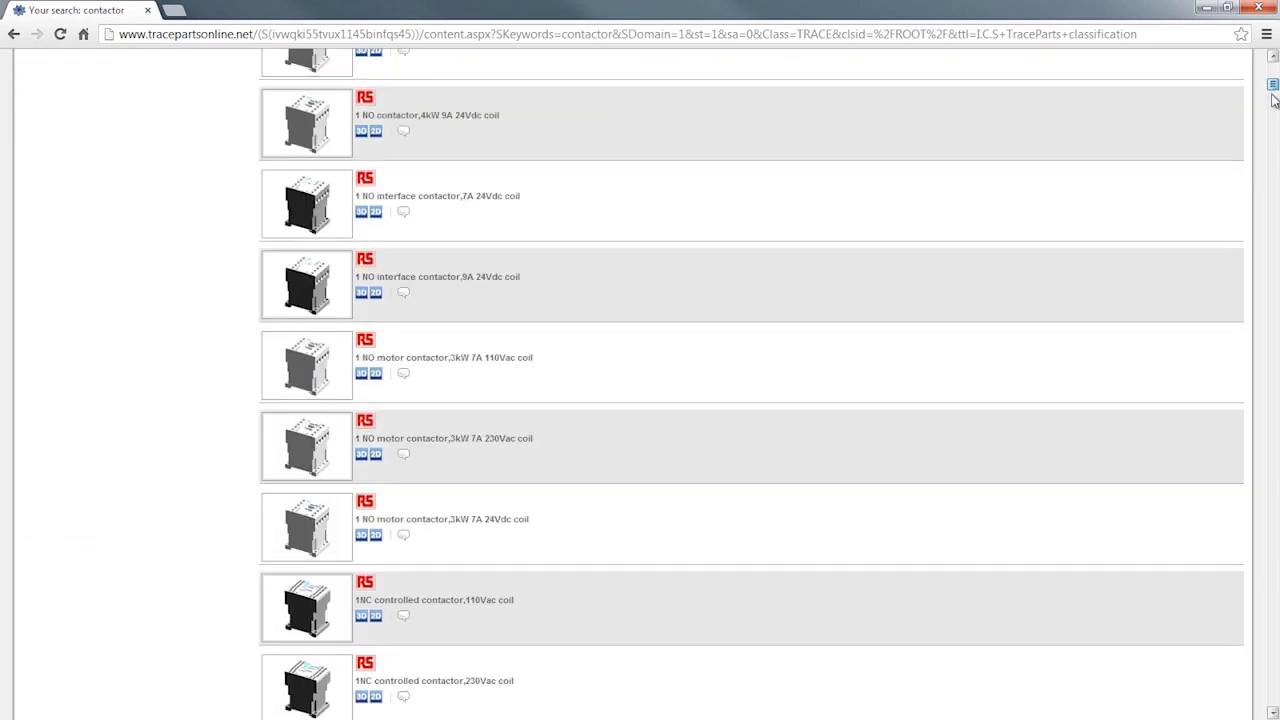
drag(1276, 203, 1275, 70)
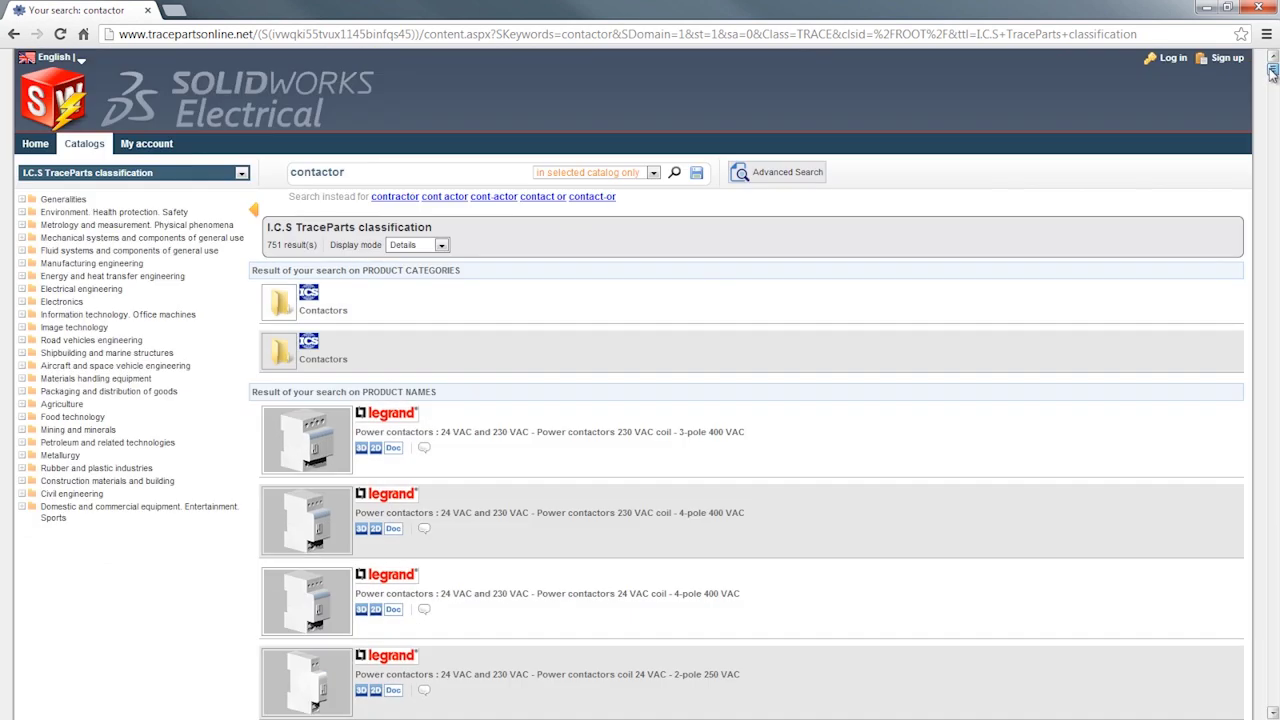
click(508, 416)
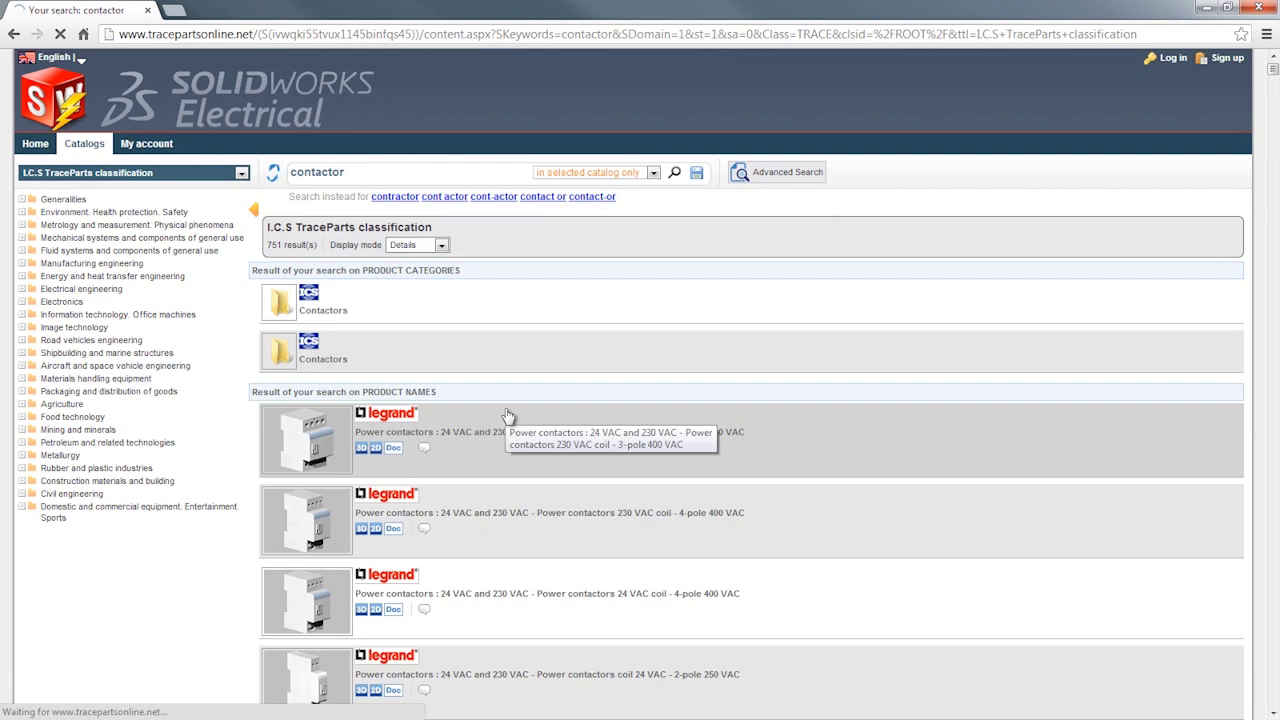